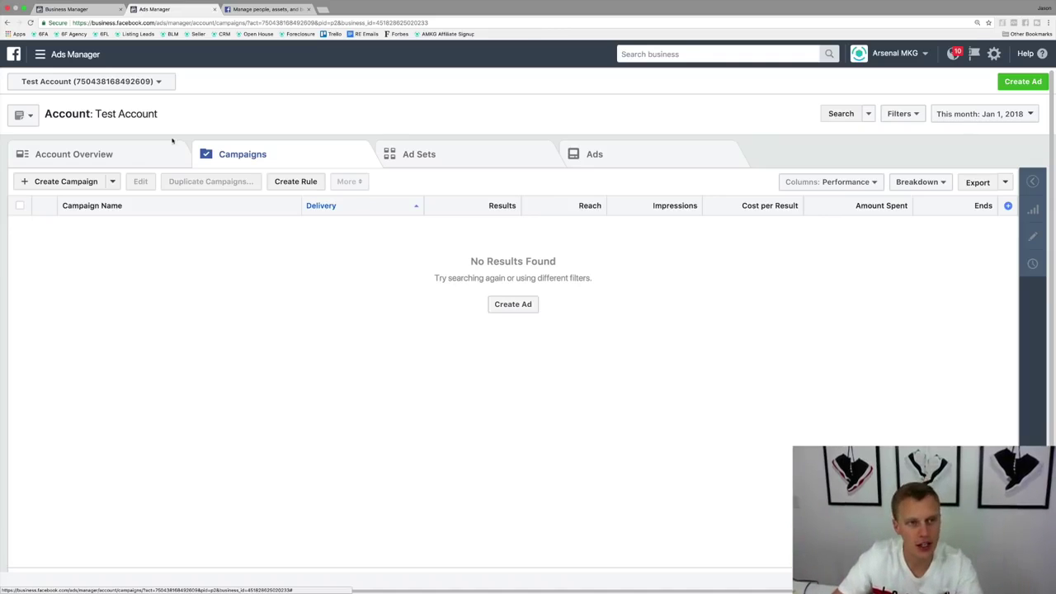
{"action": "left_click_drag", "start_coordinate": [161, 114], "coordinate": [43, 114]}
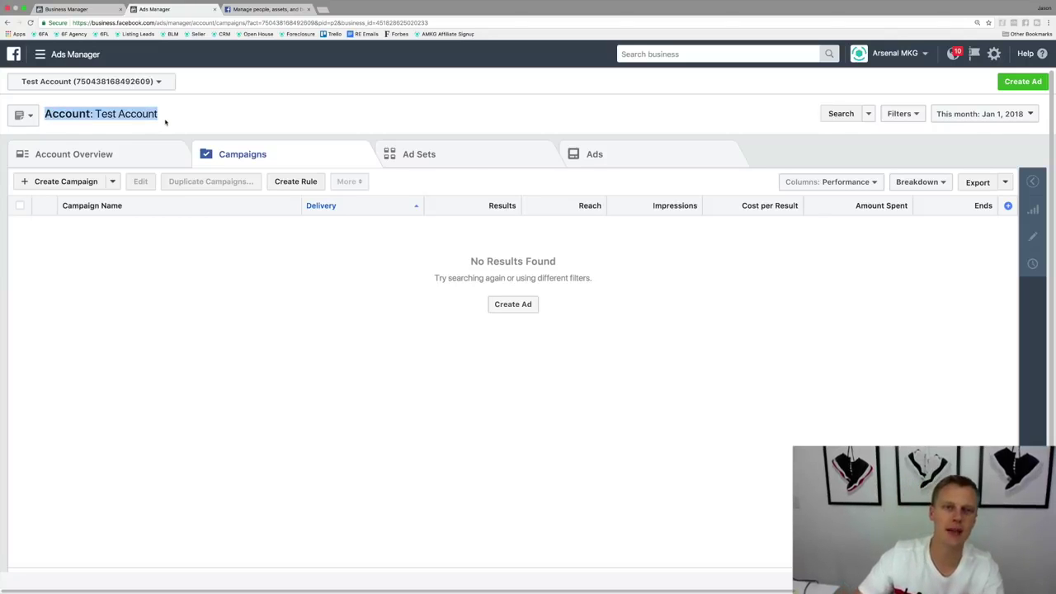
{"action": "left_click", "coordinate": [56, 54]}
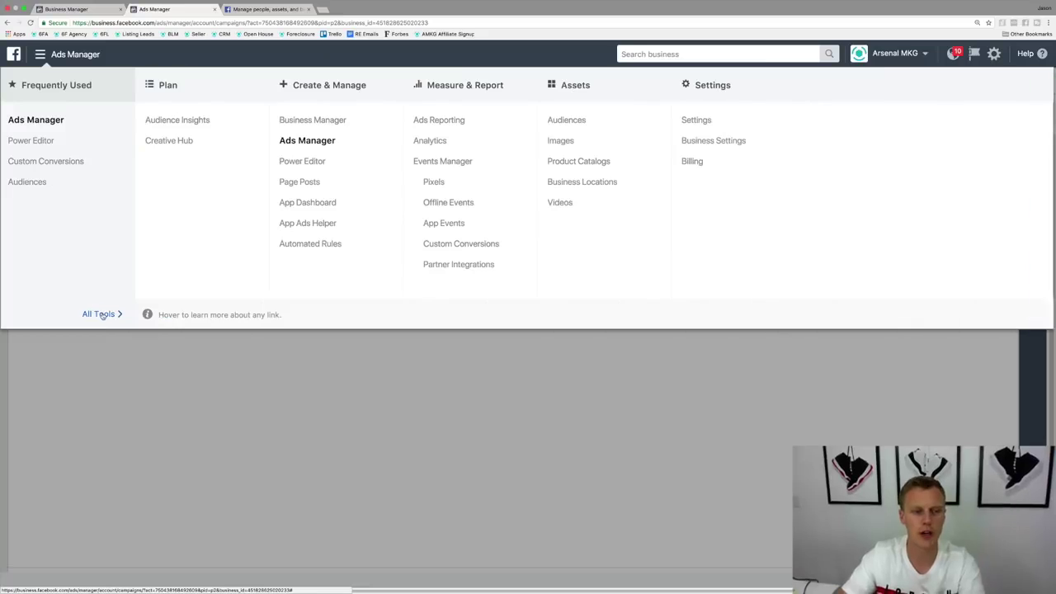
{"action": "left_click", "coordinate": [102, 314]}
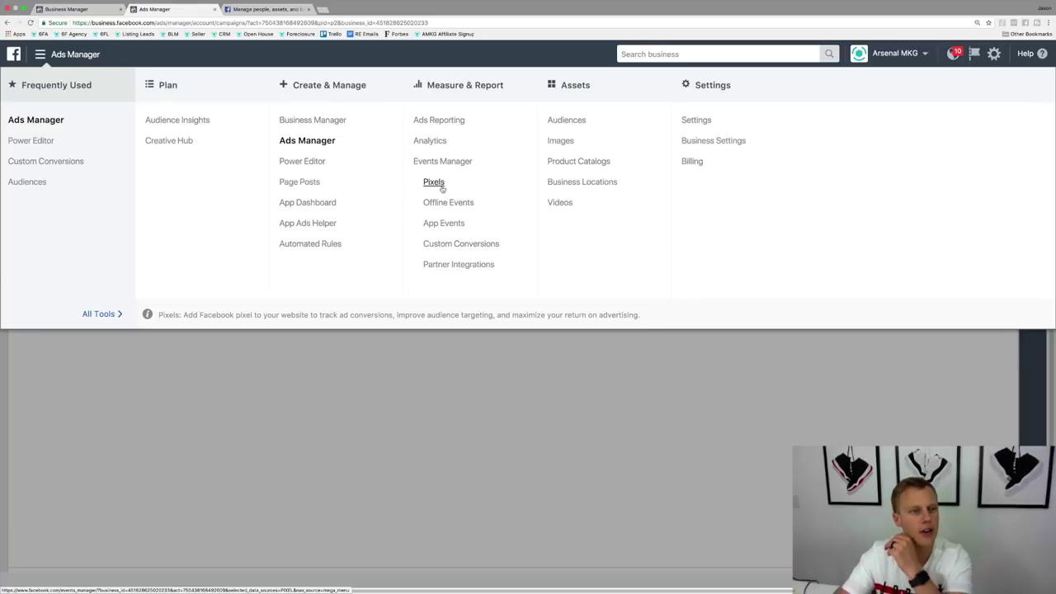
{"action": "left_click", "coordinate": [613, 334]}
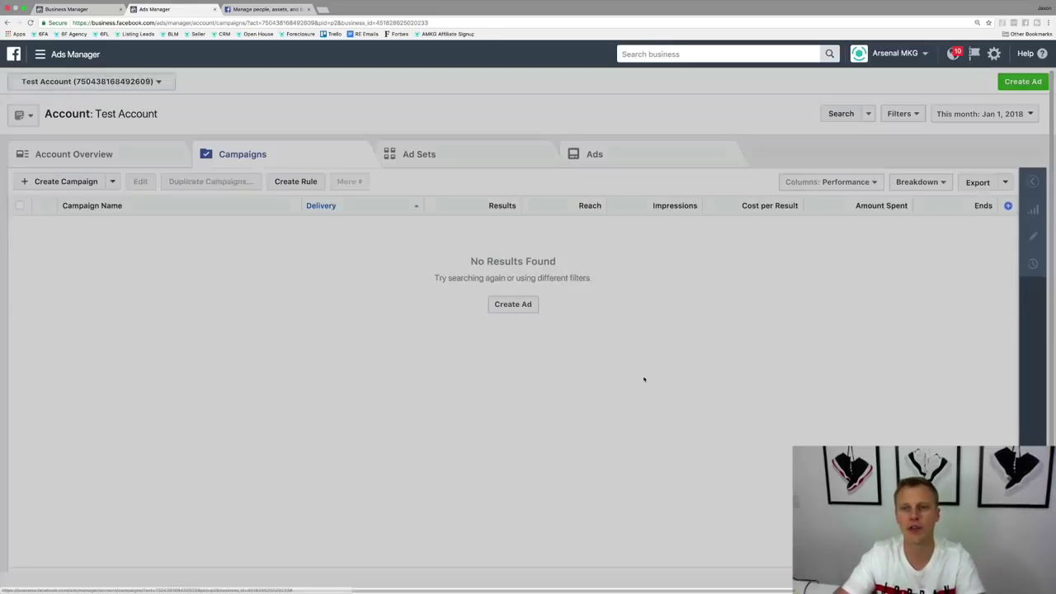
{"action": "left_click", "coordinate": [640, 54]}
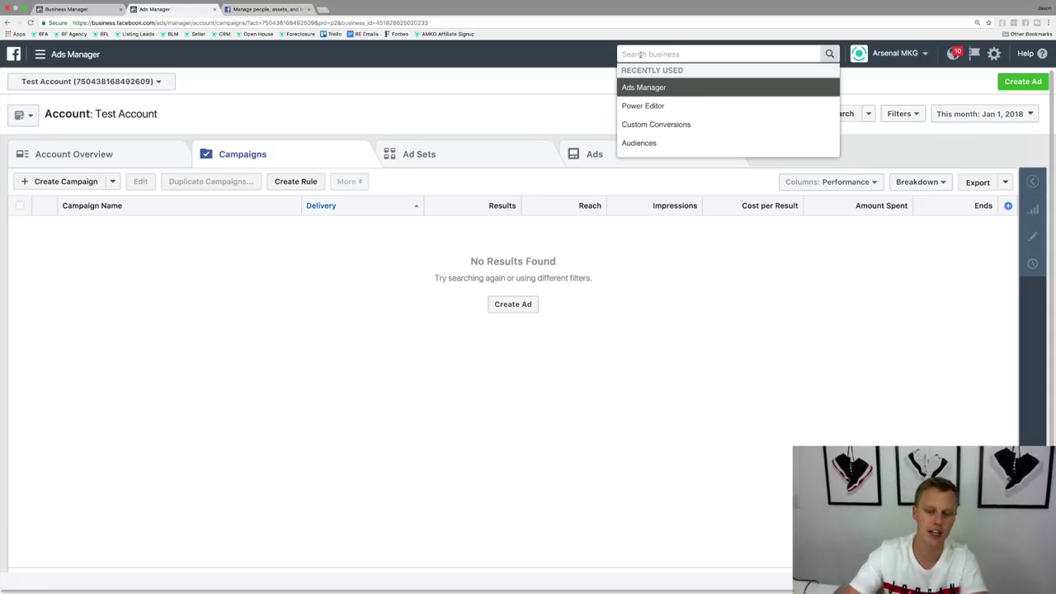
{"action": "type", "text": "pixel"}
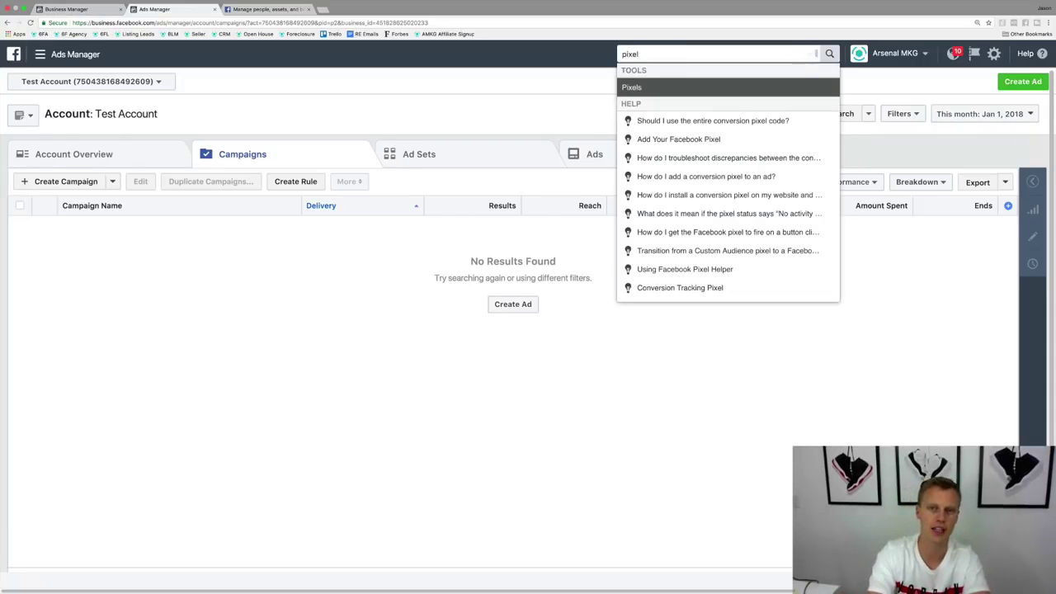
{"action": "key", "text": "Return"}
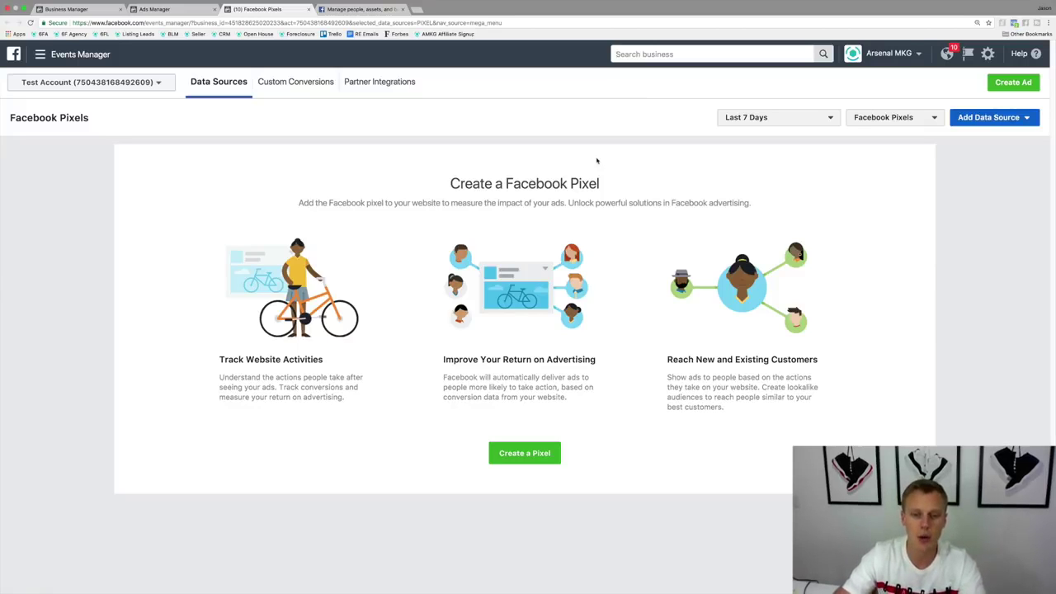
{"action": "left_click", "coordinate": [524, 460]}
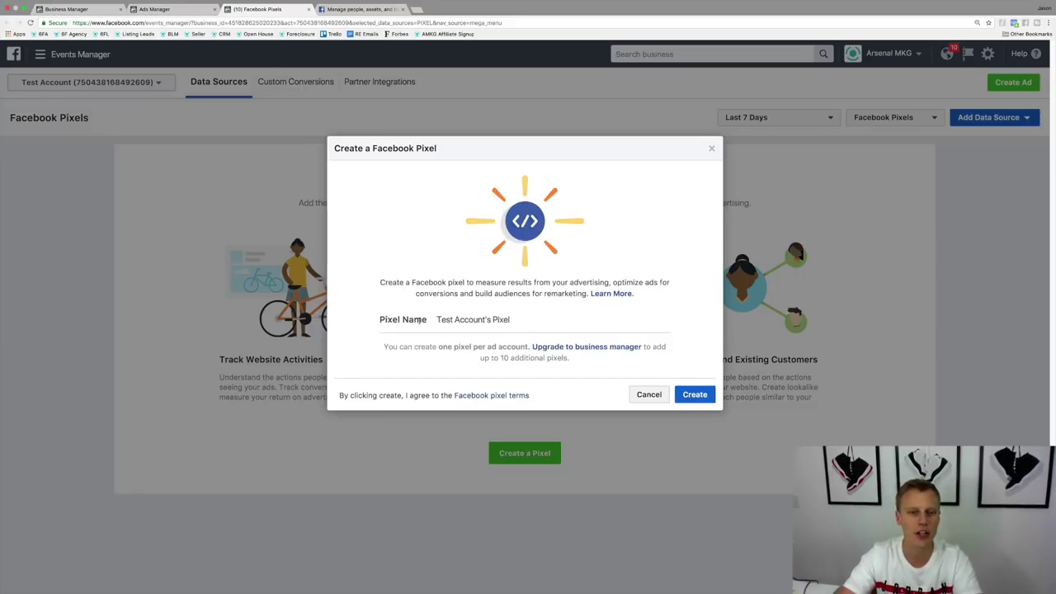
{"action": "left_click", "coordinate": [697, 397]}
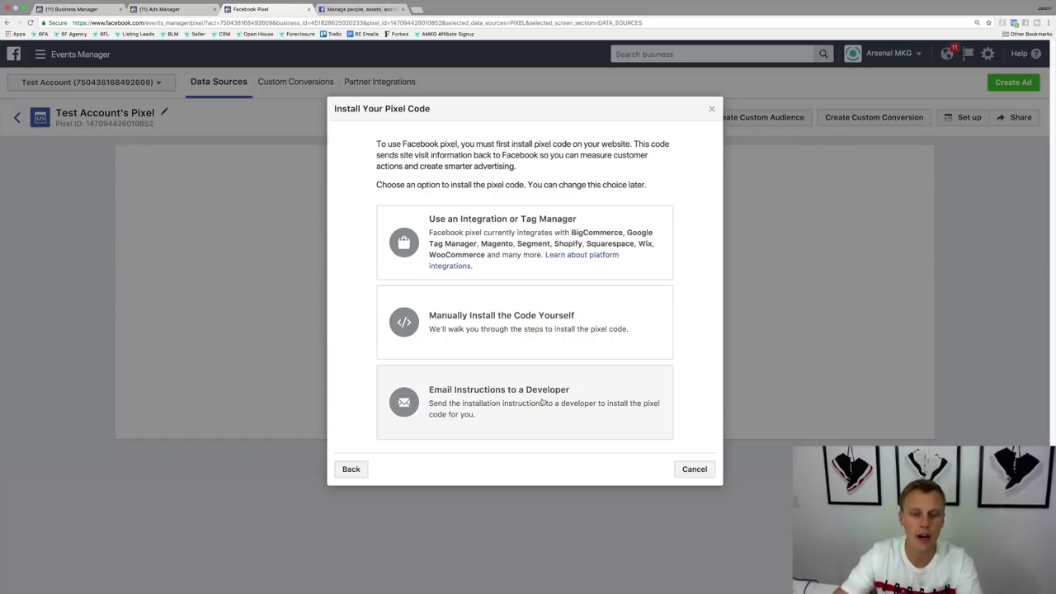
Choose to install the pixel code manually and copy the entire Facebook pixel code.
{"action": "left_click", "coordinate": [503, 319]}
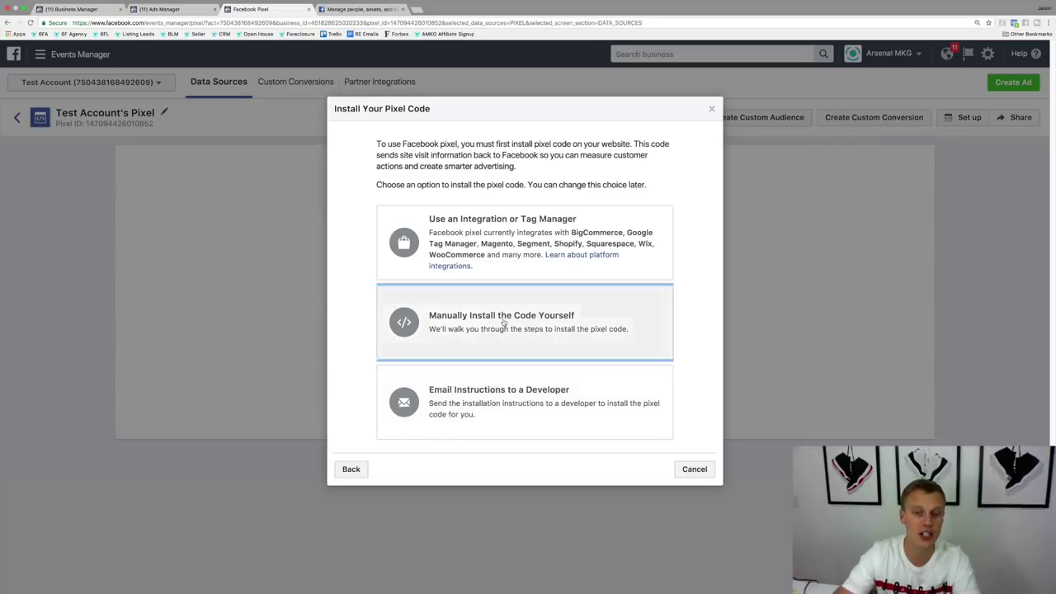
{"action": "scroll", "coordinate": [338, 402], "scroll_direction": "down", "scroll_amount": 5}
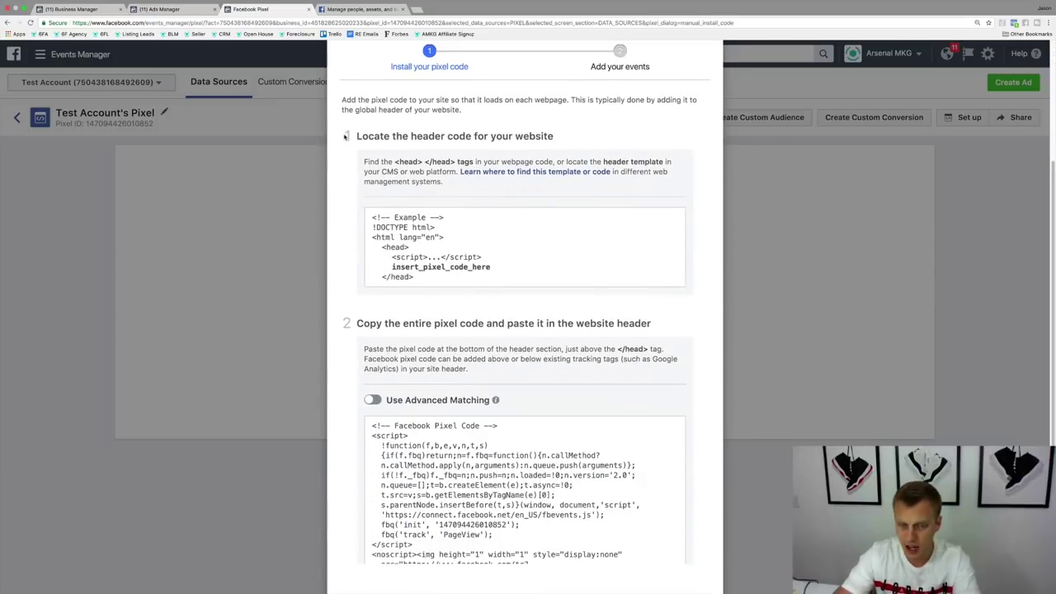
{"action": "left_click_drag", "start_coordinate": [373, 136], "coordinate": [602, 134]}
{"action": "scroll", "coordinate": [338, 278], "scroll_direction": "down", "scroll_amount": 3}
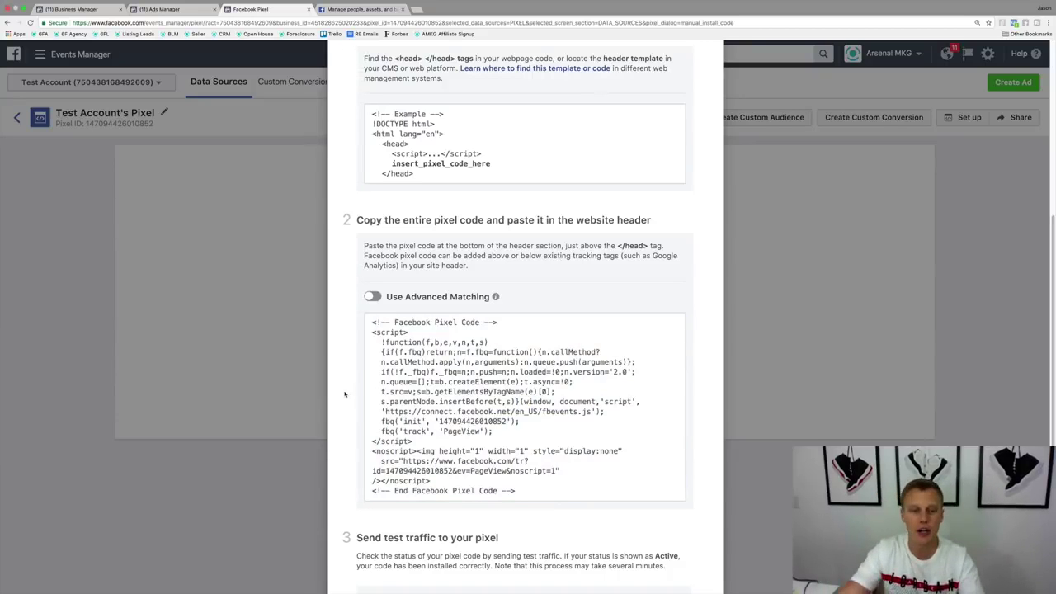
{"action": "mouse_move", "coordinate": [524, 402]}
{"action": "left_click", "coordinate": [523, 401]}
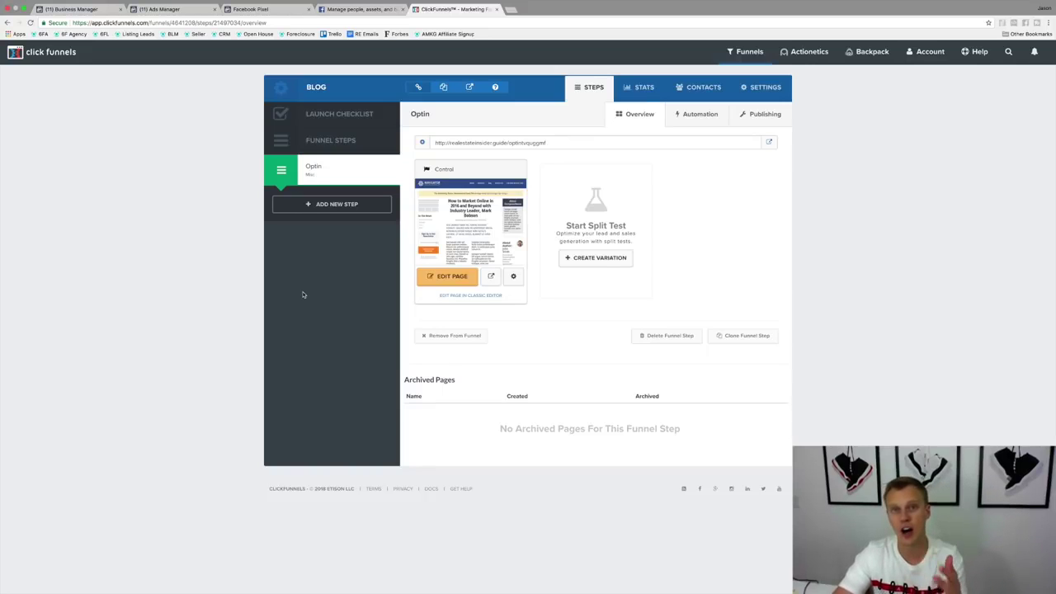
In ClickFunnels, paste the Facebook pixel code into the Optin page's header tracking code and save the page.
{"action": "left_click", "coordinate": [445, 281]}
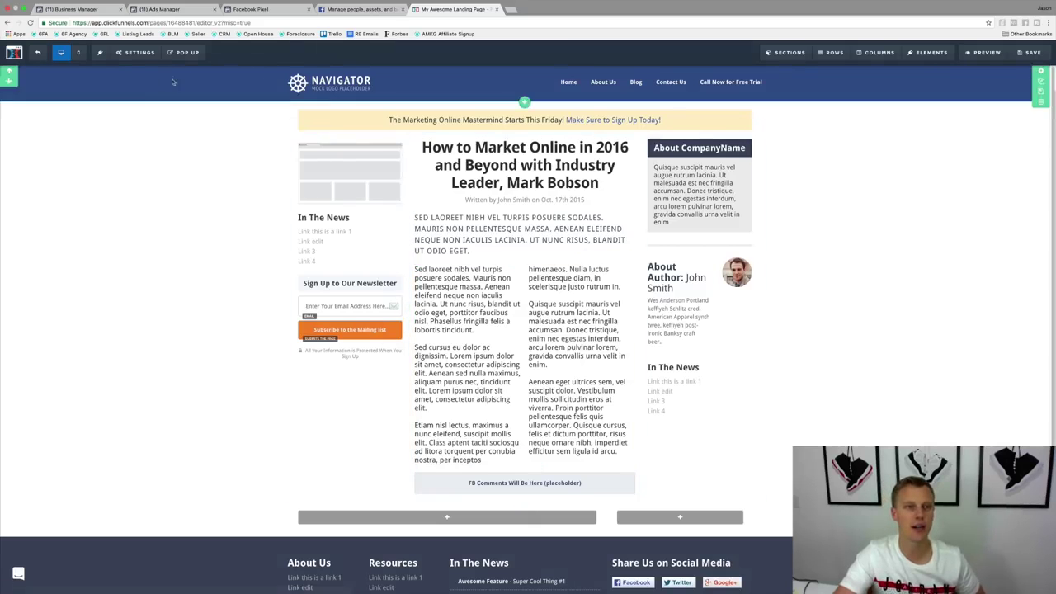
{"action": "left_click", "coordinate": [118, 54]}
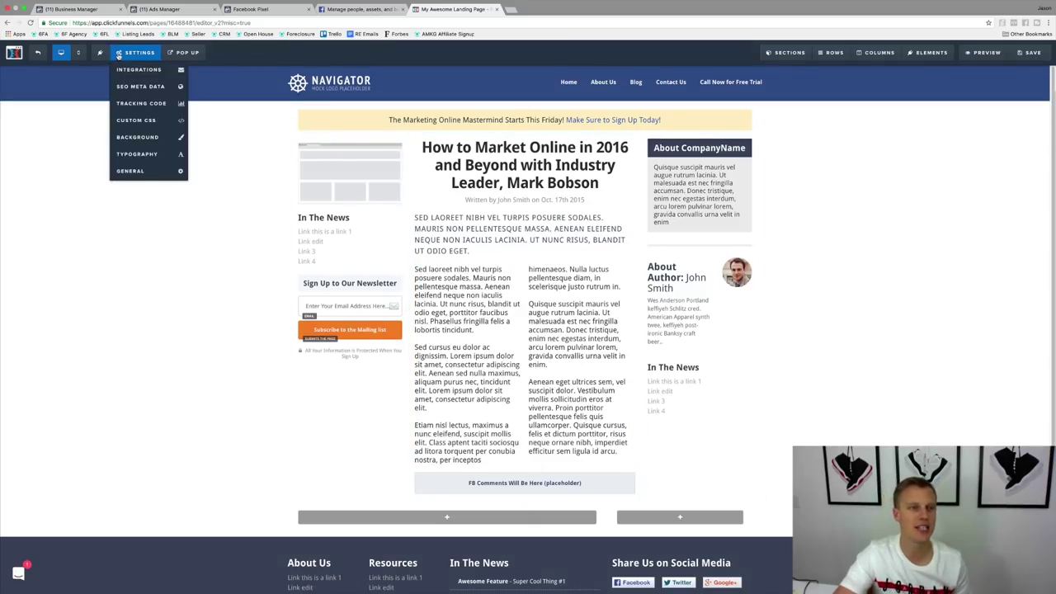
{"action": "left_click", "coordinate": [141, 104]}
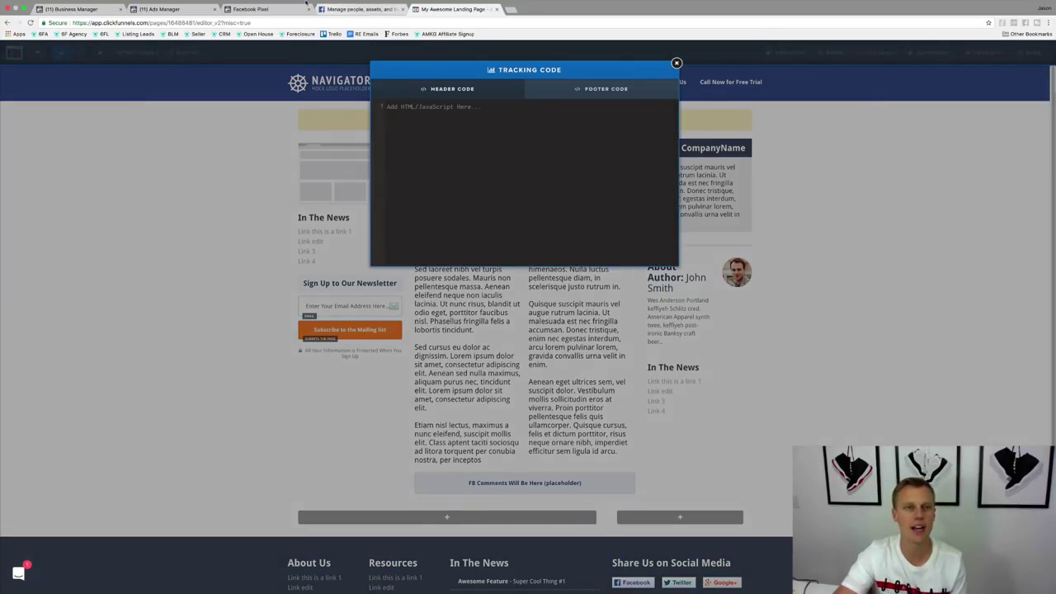
{"action": "left_click", "coordinate": [270, 10]}
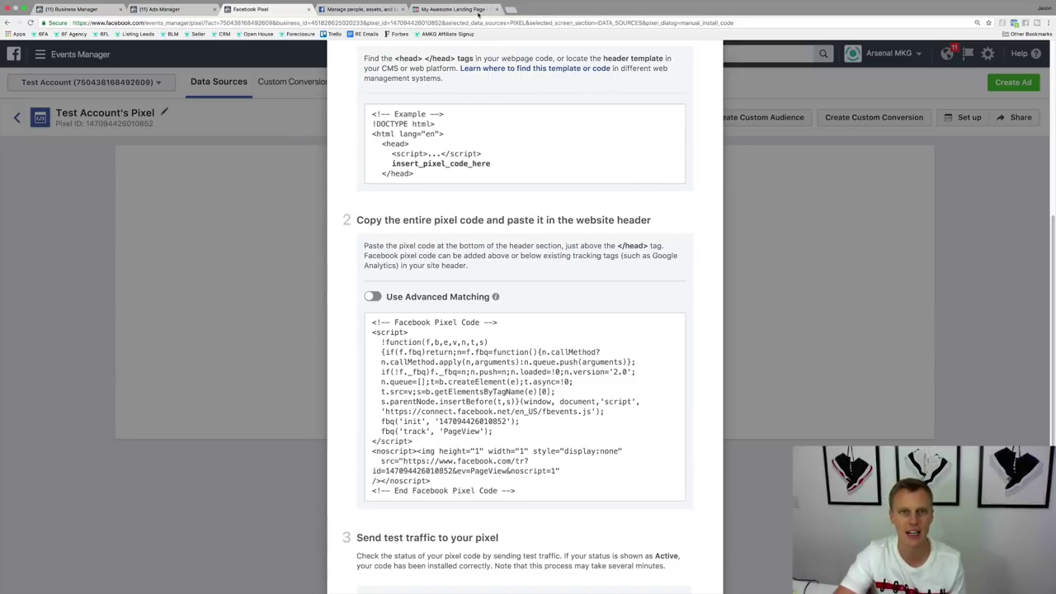
{"action": "left_click", "coordinate": [479, 14]}
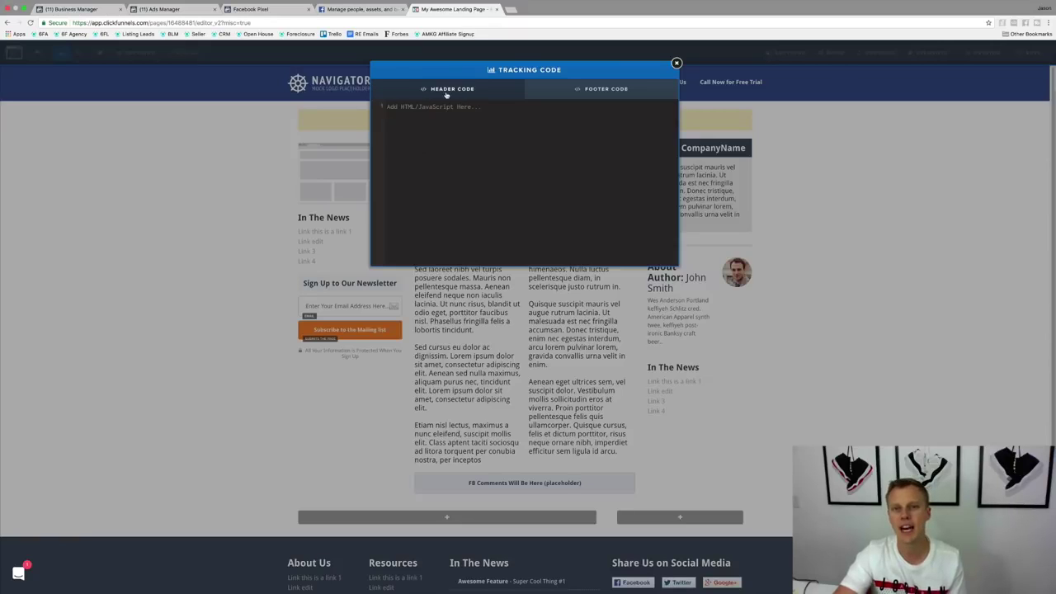
{"action": "key", "text": "ctrl+v"}
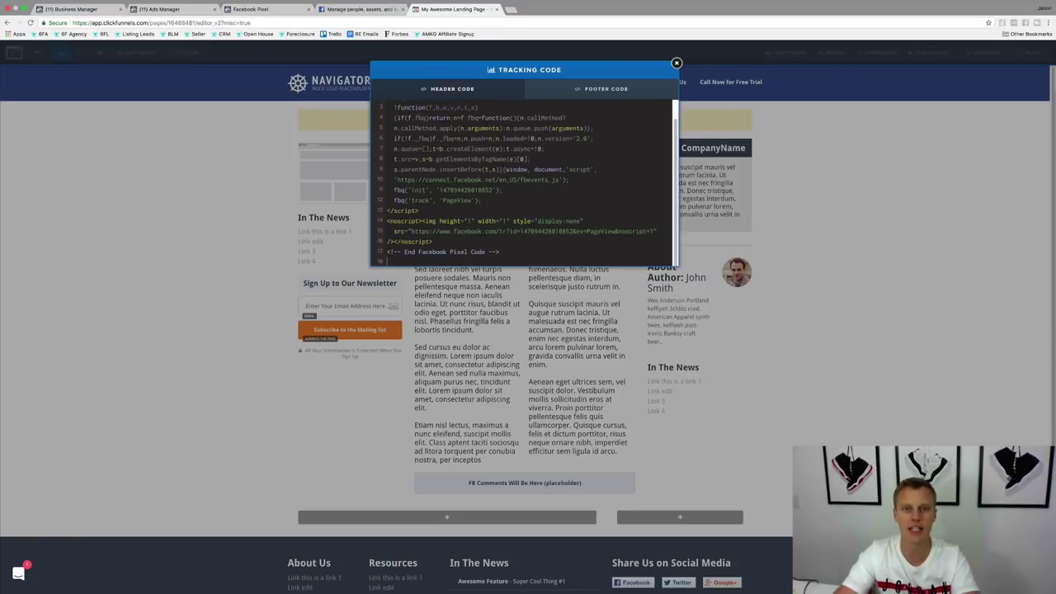
{"action": "scroll", "coordinate": [498, 203], "scroll_direction": "up", "scroll_amount": 2}
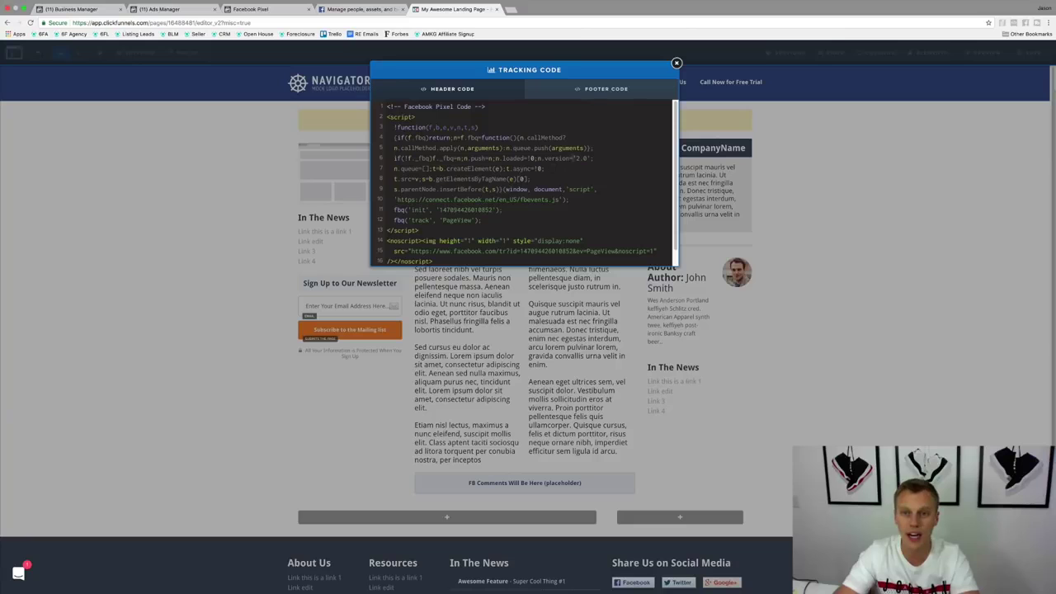
{"action": "left_click", "coordinate": [786, 126]}
{"action": "left_click", "coordinate": [1023, 53]}
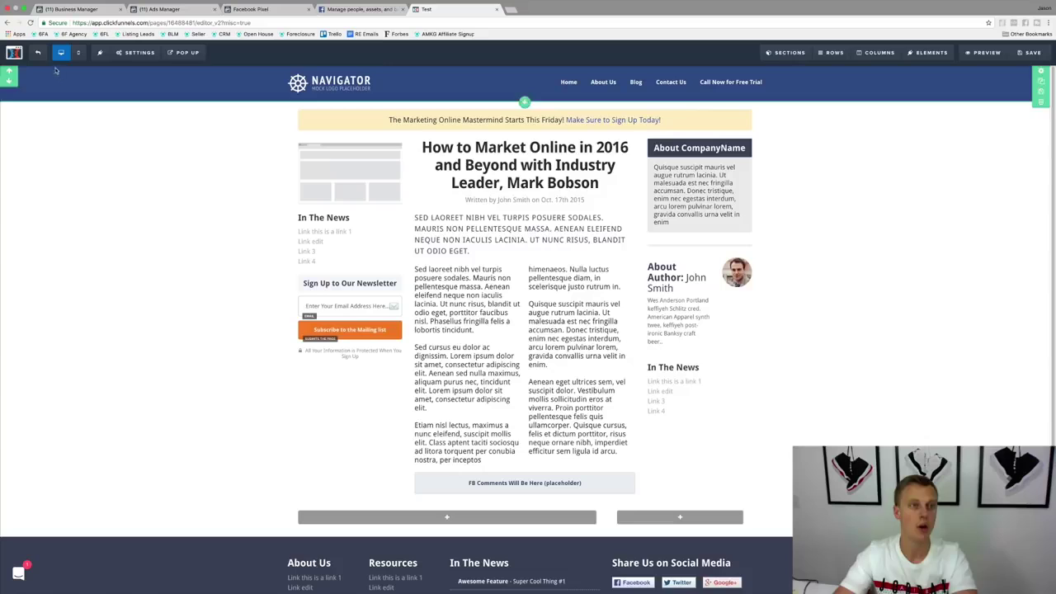
Add the Facebook pixel code to the Blog funnel's head tracking code in the funnel settings and save them.
{"action": "left_click", "coordinate": [36, 53]}
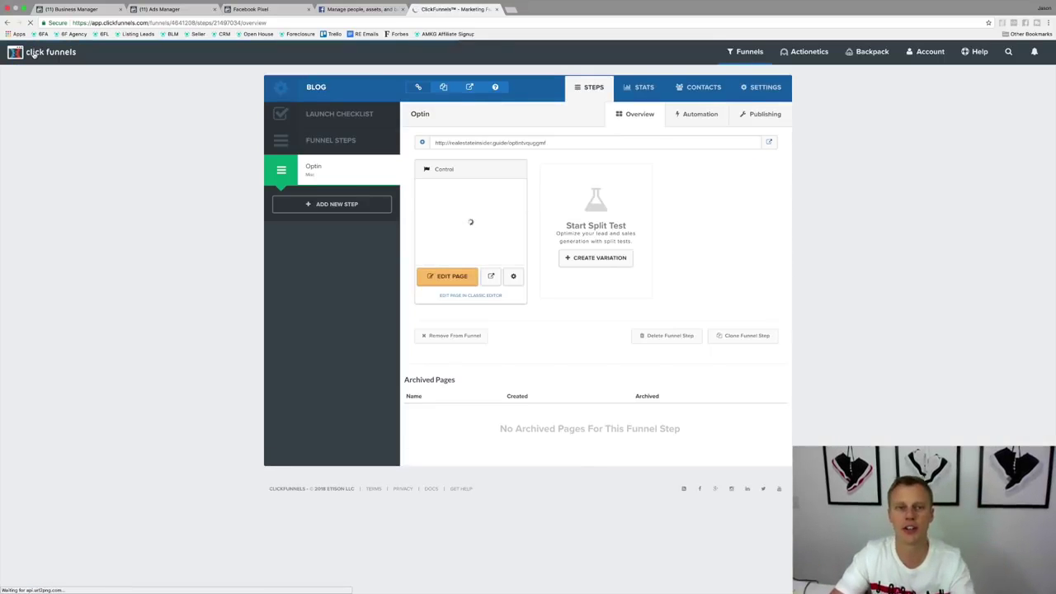
{"action": "left_click", "coordinate": [758, 91]}
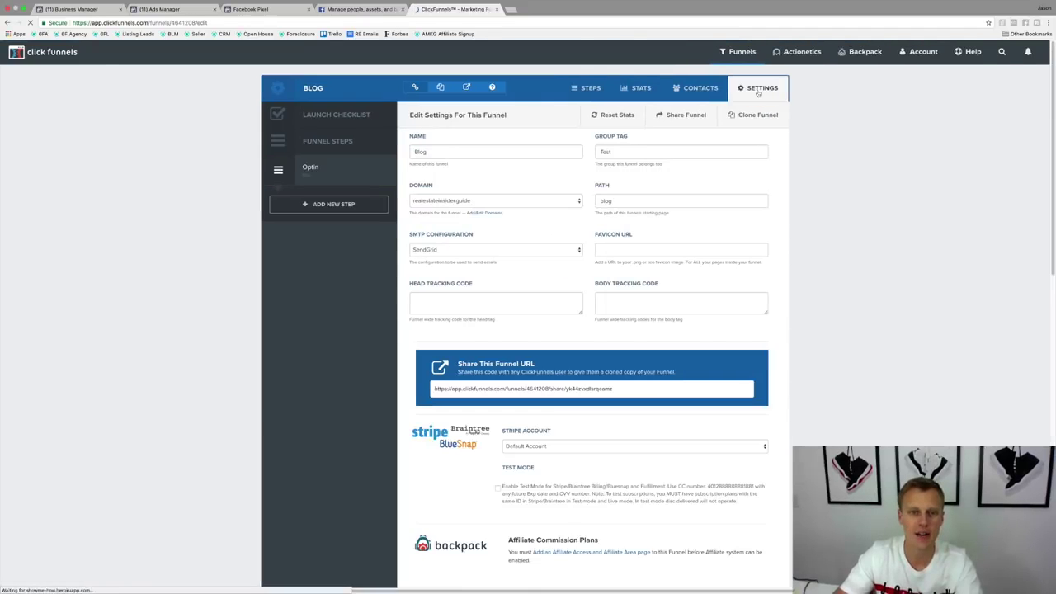
{"action": "left_click_drag", "start_coordinate": [581, 312], "coordinate": [581, 478]}
{"action": "left_click", "coordinate": [494, 304]}
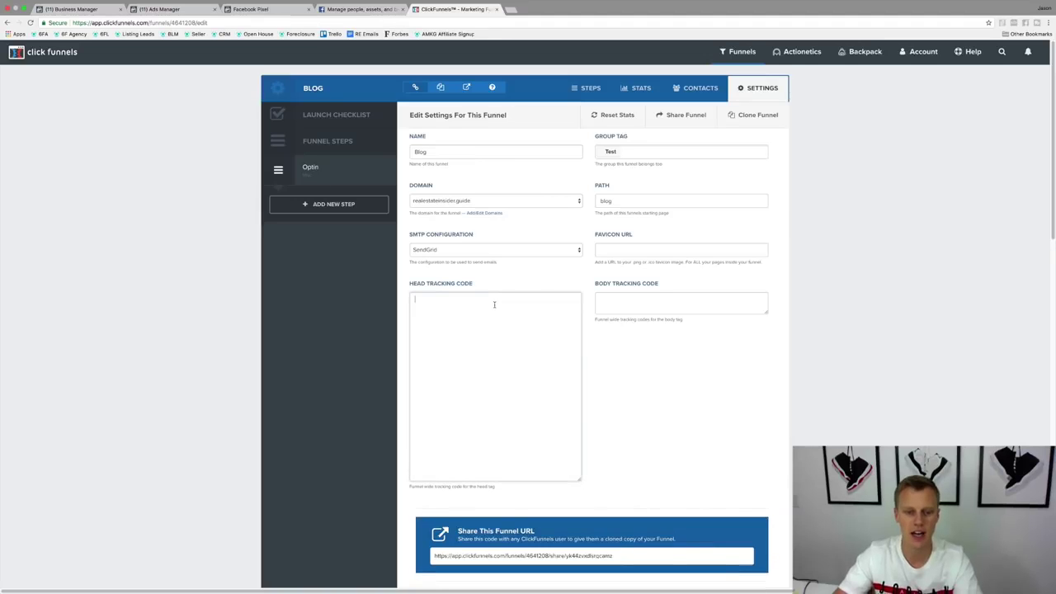
{"action": "key", "text": "super+v"}
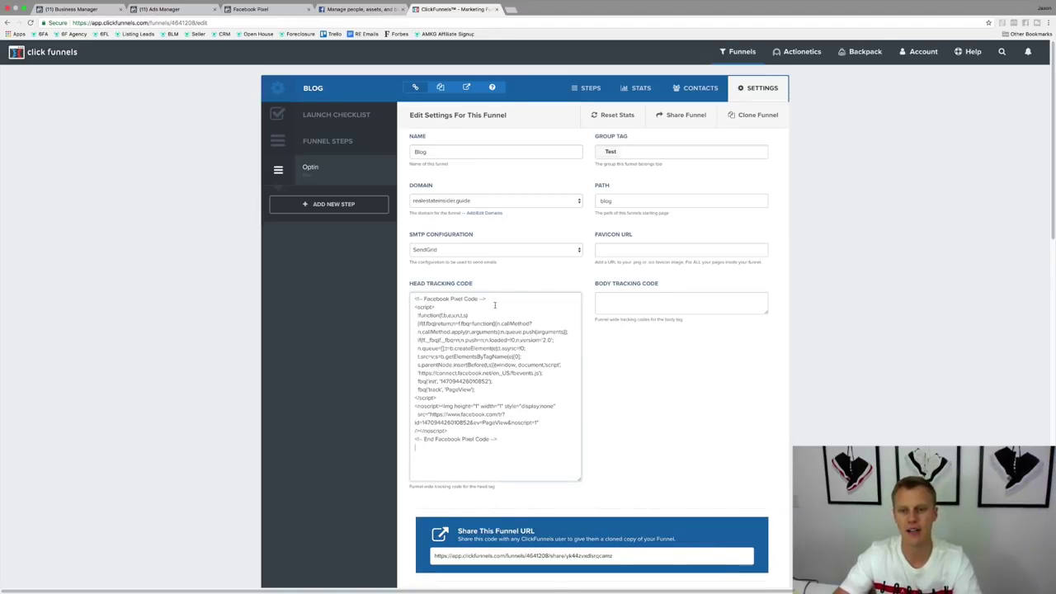
{"action": "scroll", "coordinate": [675, 359], "scroll_direction": "down", "scroll_amount": 15}
{"action": "left_click", "coordinate": [720, 519]}
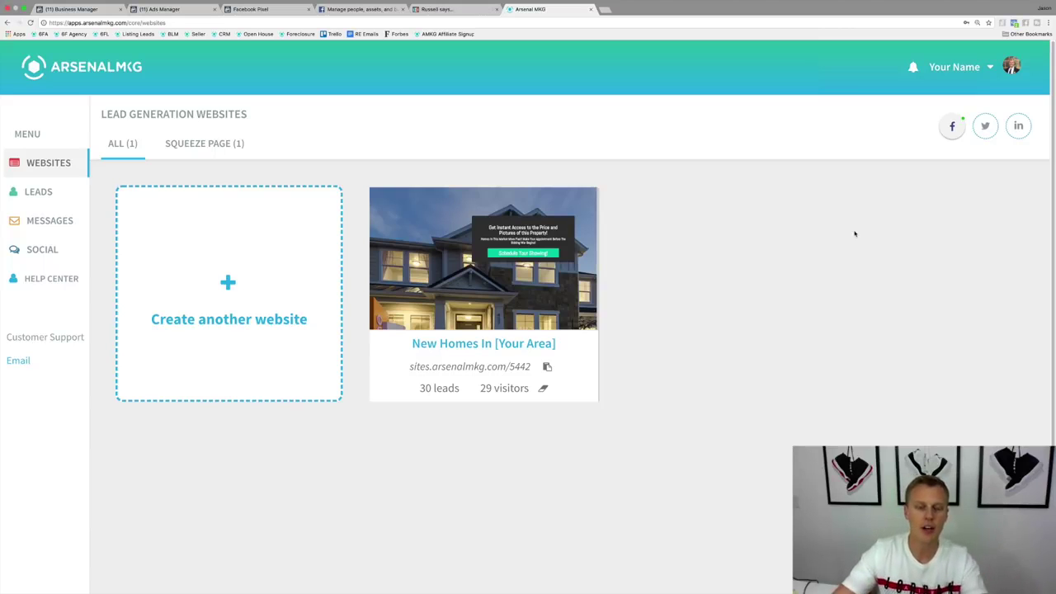
In Arsenal MKG, edit the New Homes In [Your Area] website and reveal the landing page's advanced tracking options.
{"action": "mouse_move", "coordinate": [429, 216]}
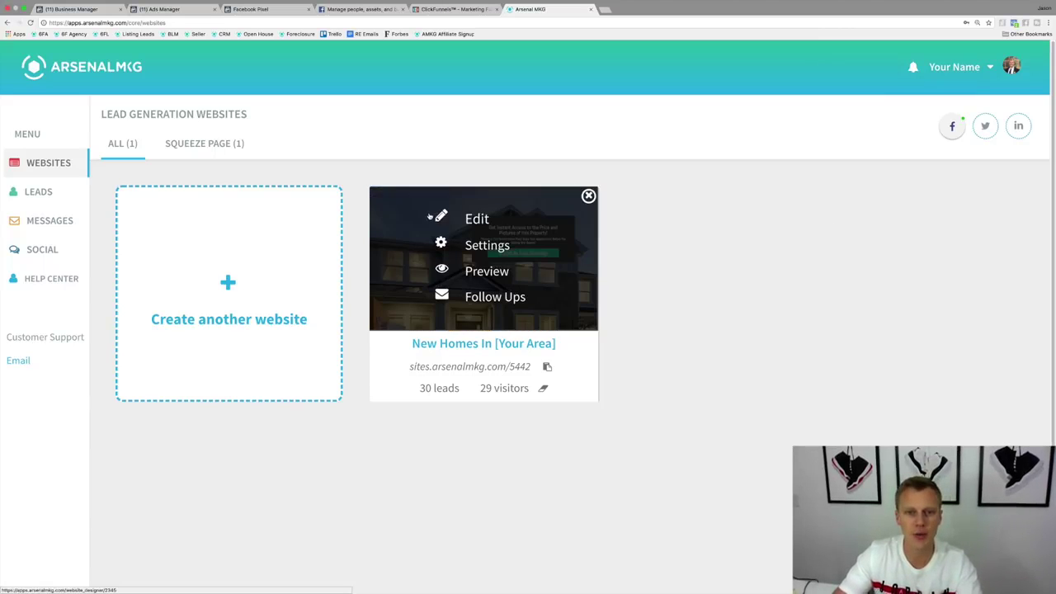
{"action": "left_click", "coordinate": [476, 220]}
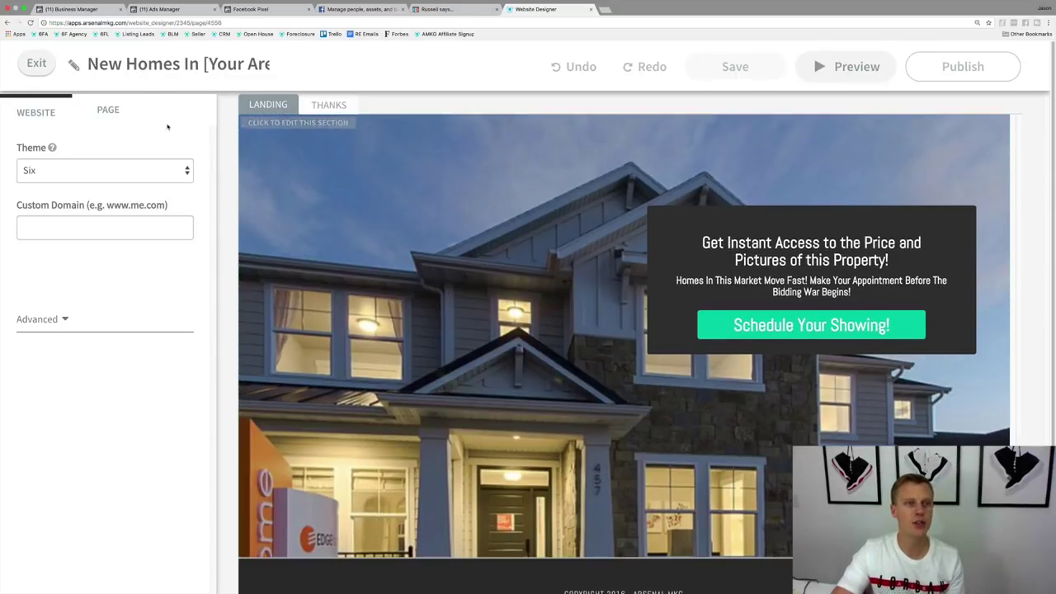
{"action": "left_click", "coordinate": [111, 109]}
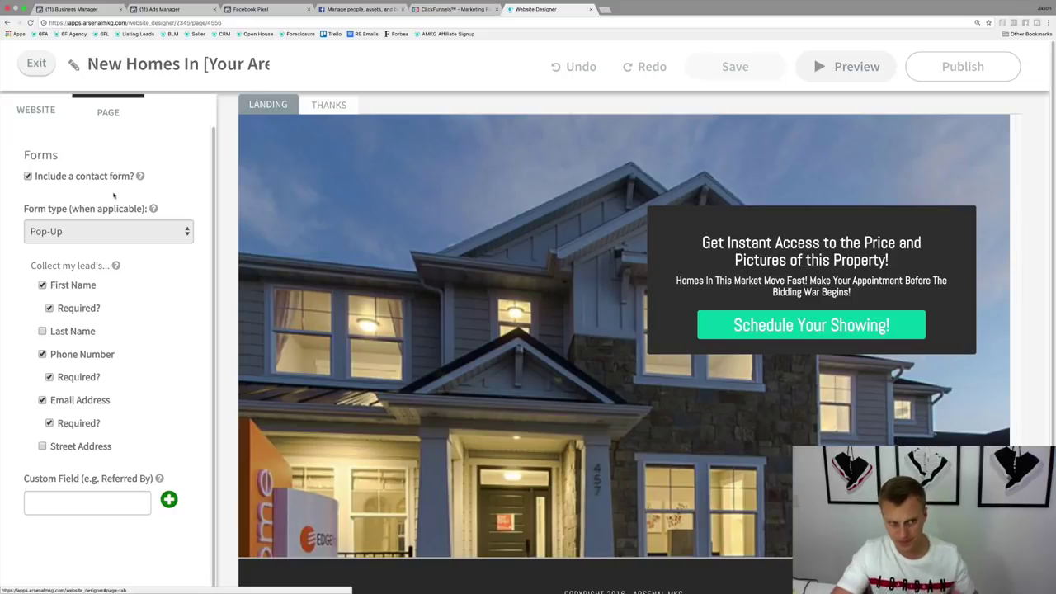
{"action": "scroll", "coordinate": [111, 248], "scroll_direction": "down", "scroll_amount": 5}
{"action": "left_click", "coordinate": [54, 523]}
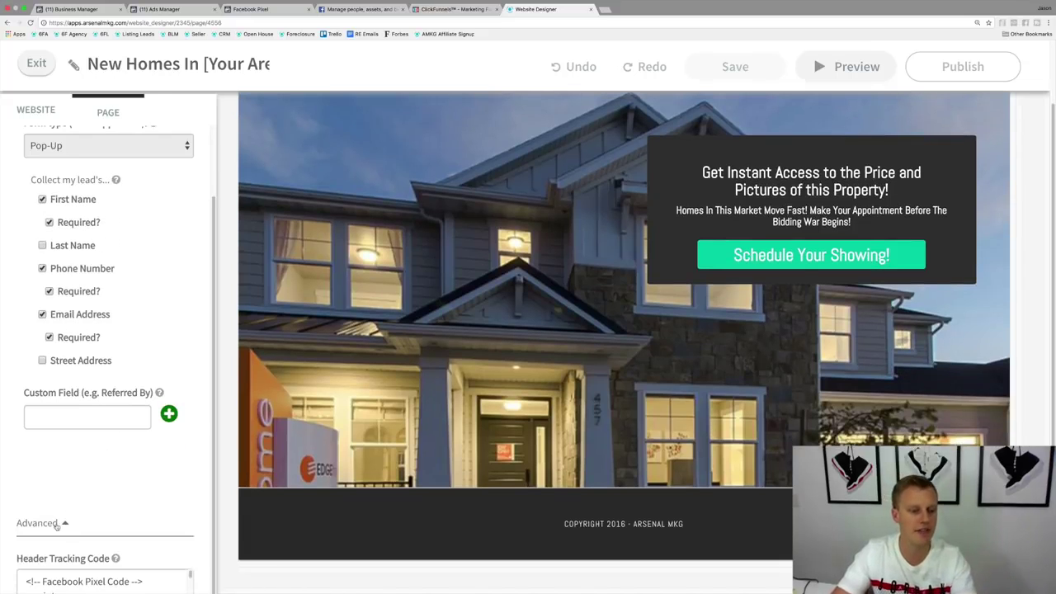
{"action": "scroll", "coordinate": [126, 408], "scroll_direction": "down", "scroll_amount": 5}
Replace the landing page's header tracking code with the copied Facebook pixel code.
{"action": "left_click", "coordinate": [152, 382]}
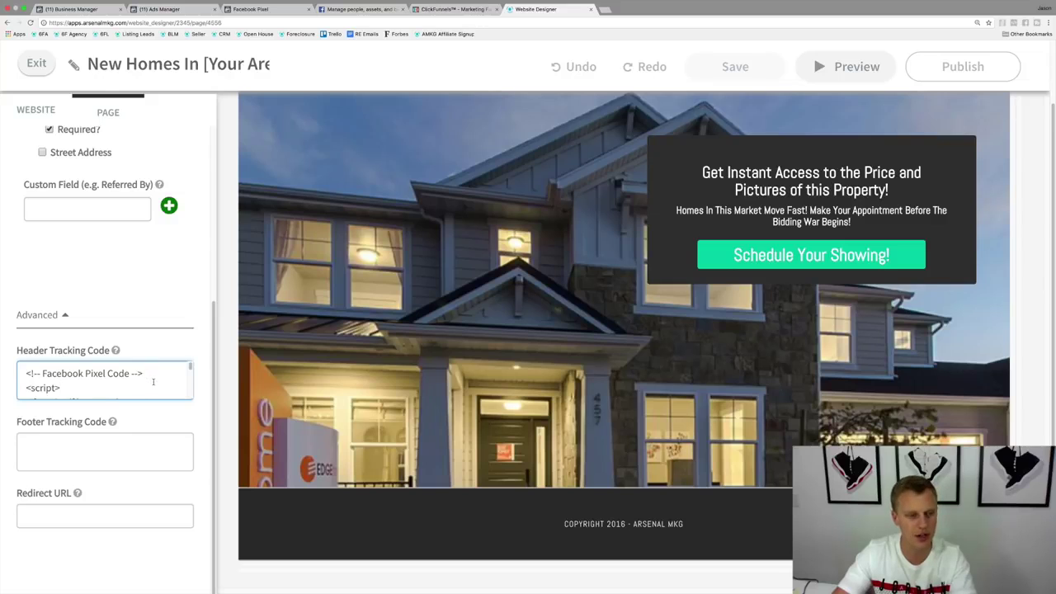
{"action": "key", "text": "super+a"}
{"action": "key", "text": "super+v"}
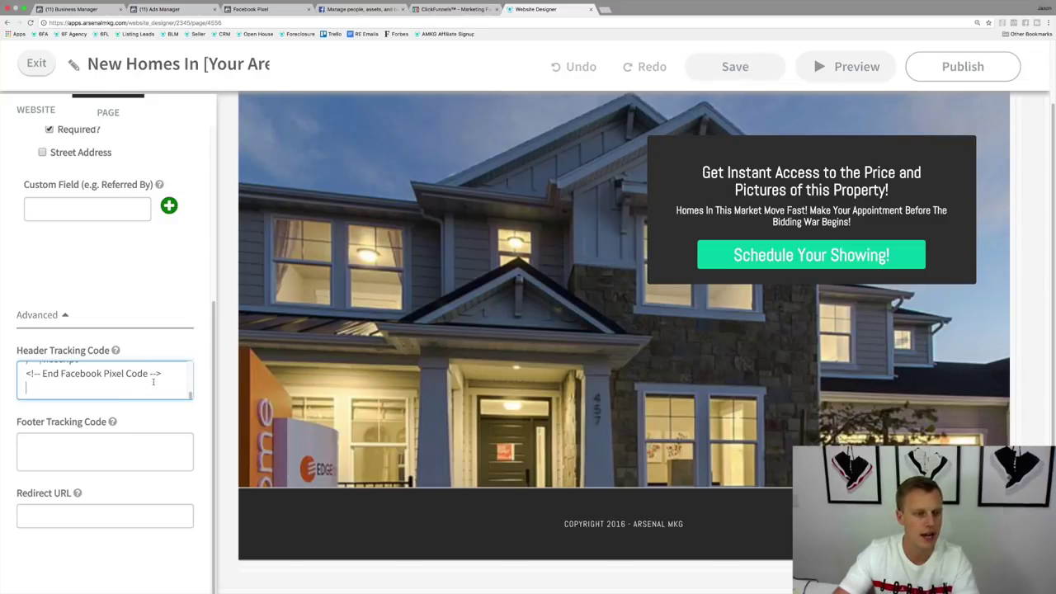
{"action": "key", "text": "super+a"}
{"action": "key", "text": "super+v"}
{"action": "scroll", "coordinate": [171, 325], "scroll_direction": "down", "scroll_amount": 2}
{"action": "key", "text": "Return"}
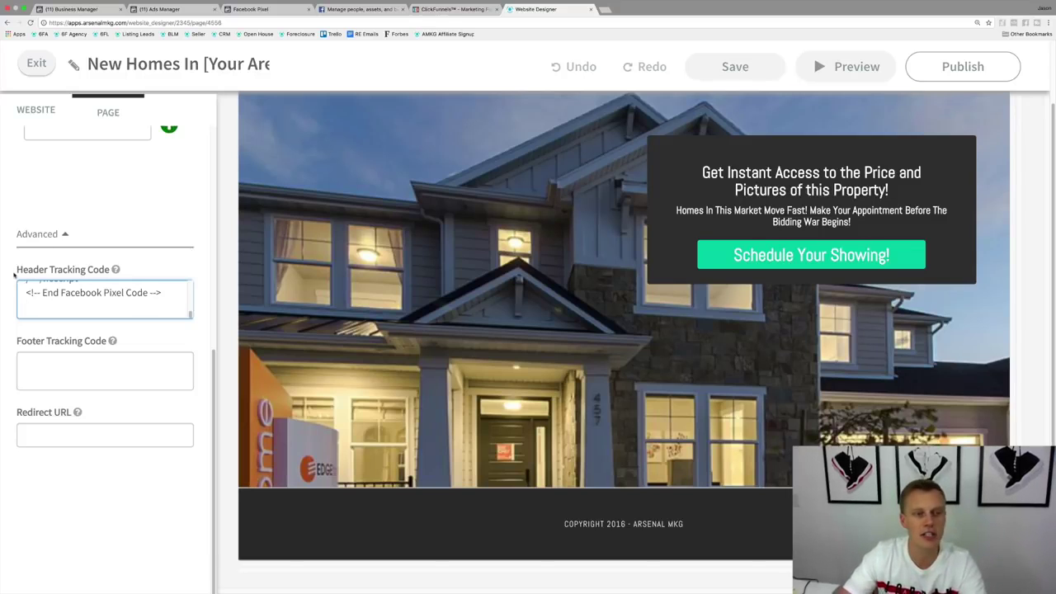
Paste the Facebook pixel code into the Thanks page's header tracking code and publish the website.
{"action": "mouse_move", "coordinate": [330, 104]}
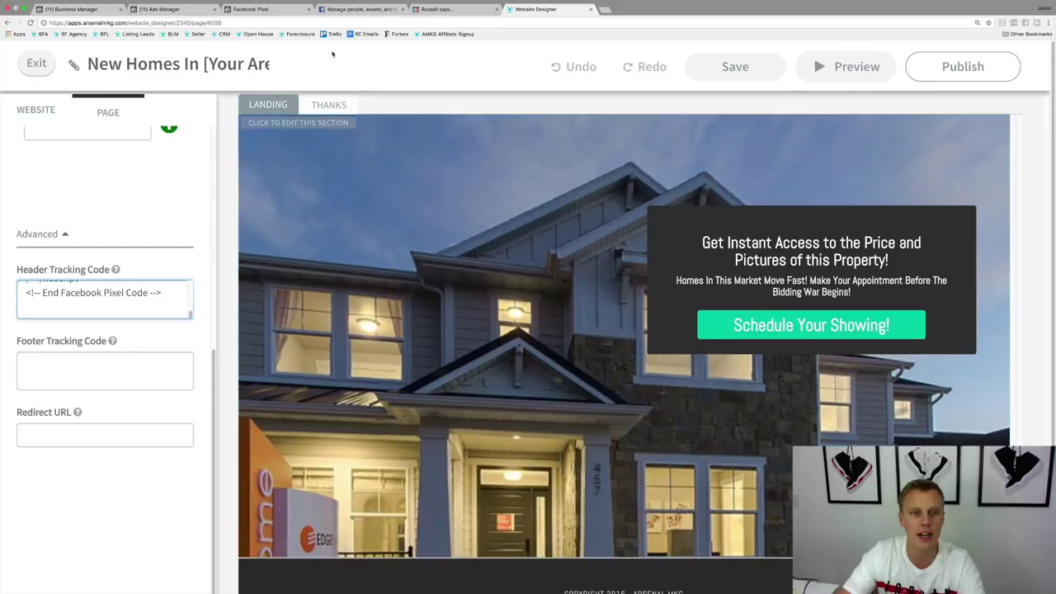
{"action": "left_click", "coordinate": [331, 104]}
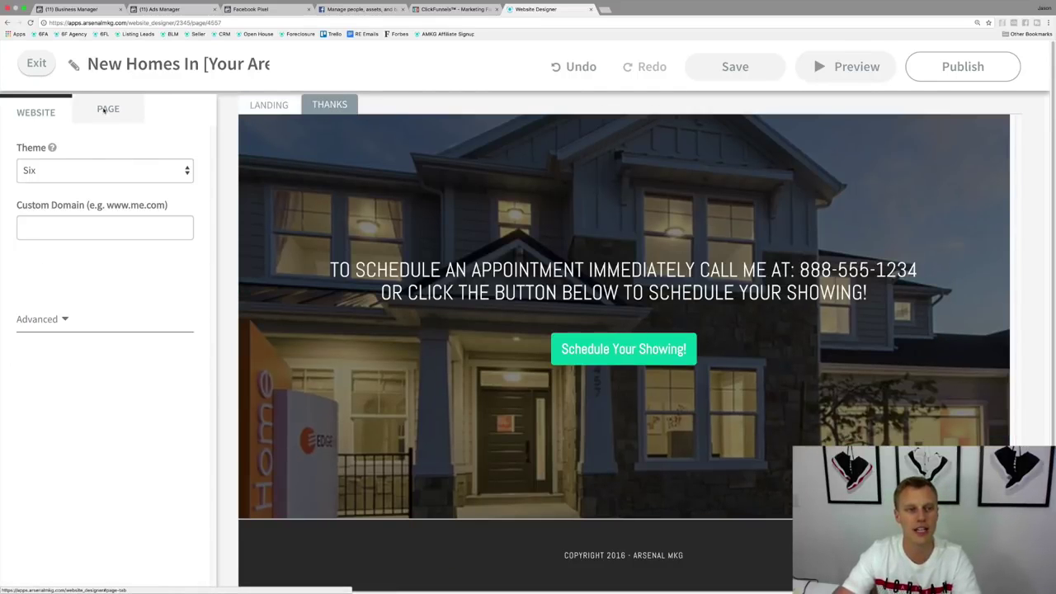
{"action": "left_click", "coordinate": [104, 111]}
{"action": "left_click", "coordinate": [173, 350]}
{"action": "key", "text": "Return"}
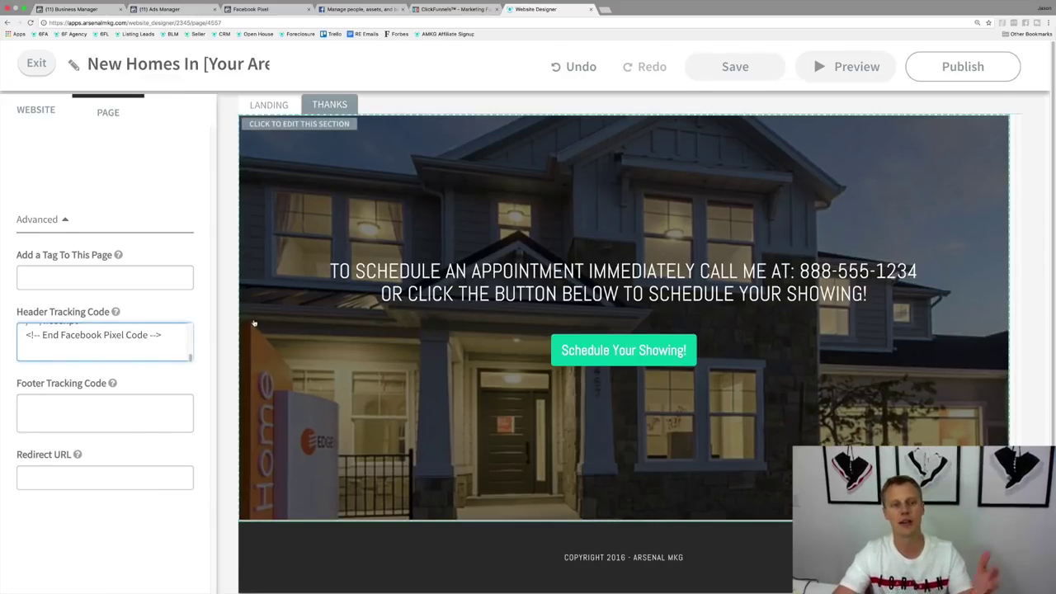
{"action": "left_click", "coordinate": [958, 70]}
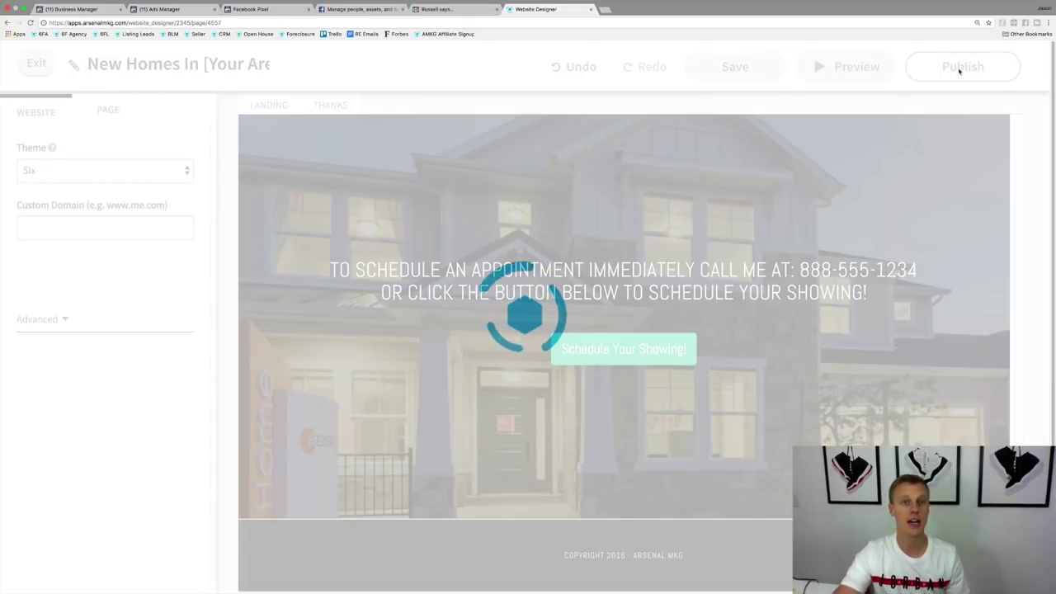
In Facebook, close the pixel code instructions and define a website-traffic custom audience of all website visitors in the past 180 days.
{"action": "key", "text": "super+3"}
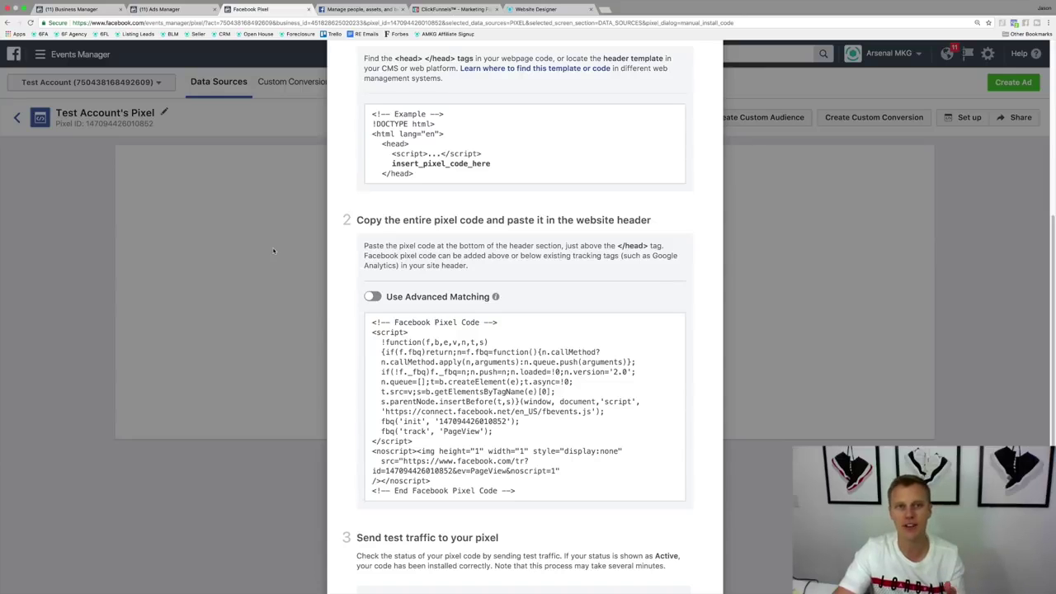
{"action": "left_click", "coordinate": [274, 251]}
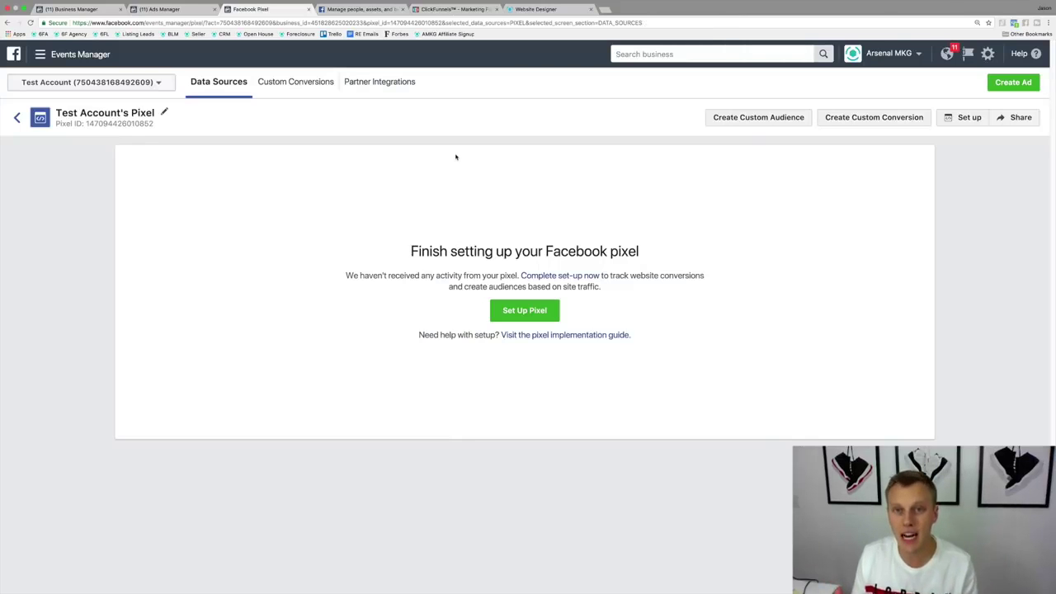
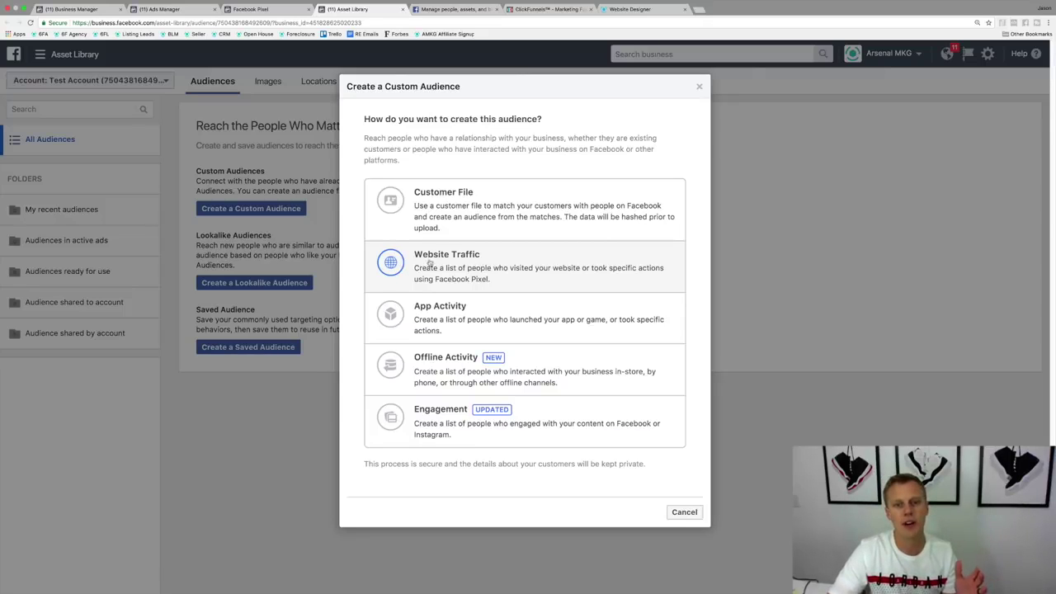
{"action": "left_click", "coordinate": [459, 270]}
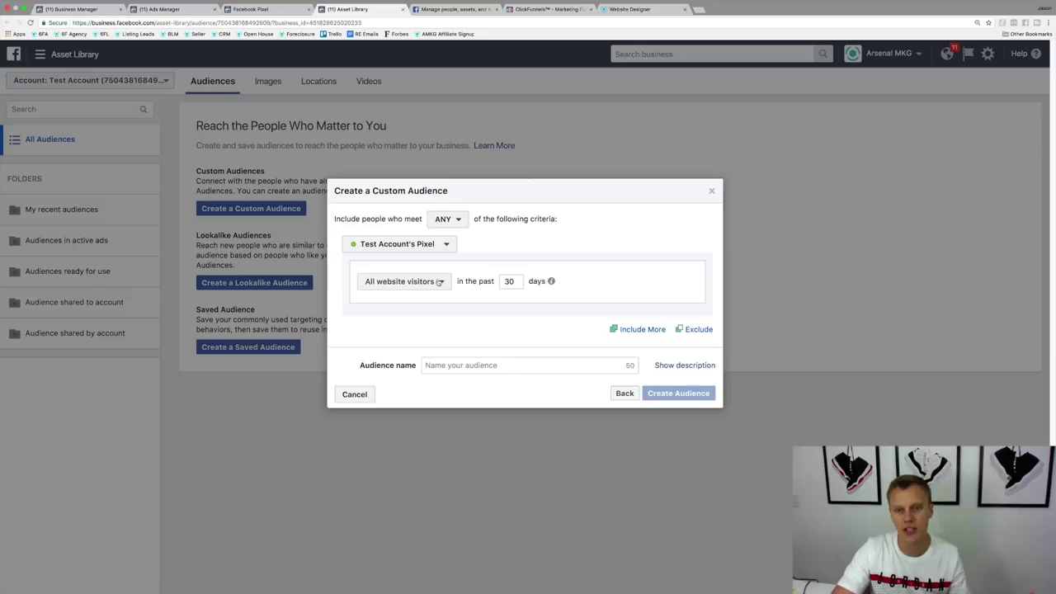
{"action": "left_click", "coordinate": [441, 282]}
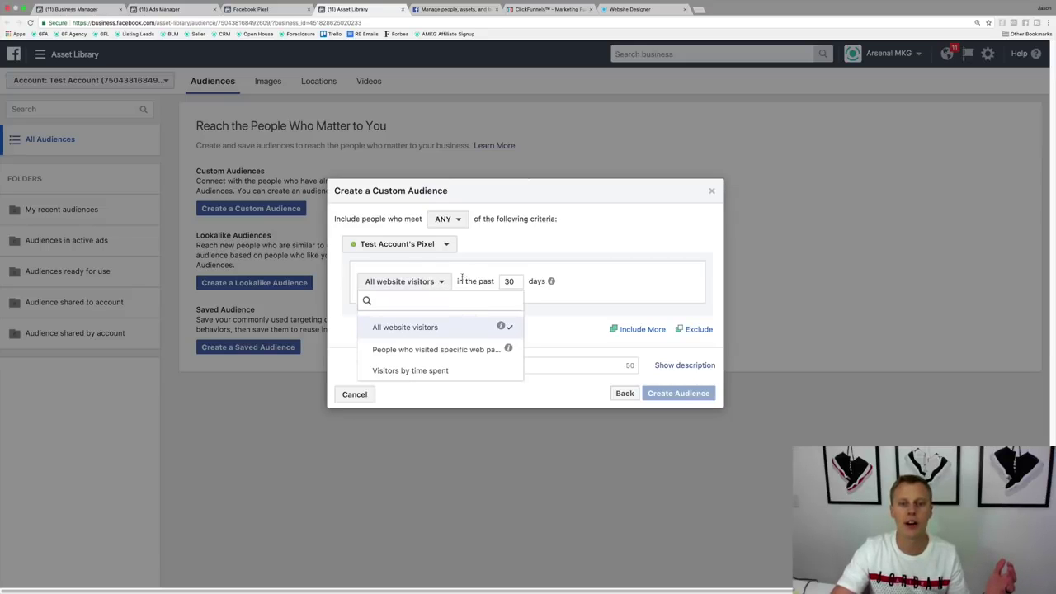
{"action": "left_click", "coordinate": [441, 284]}
{"action": "double_click", "coordinate": [512, 281]}
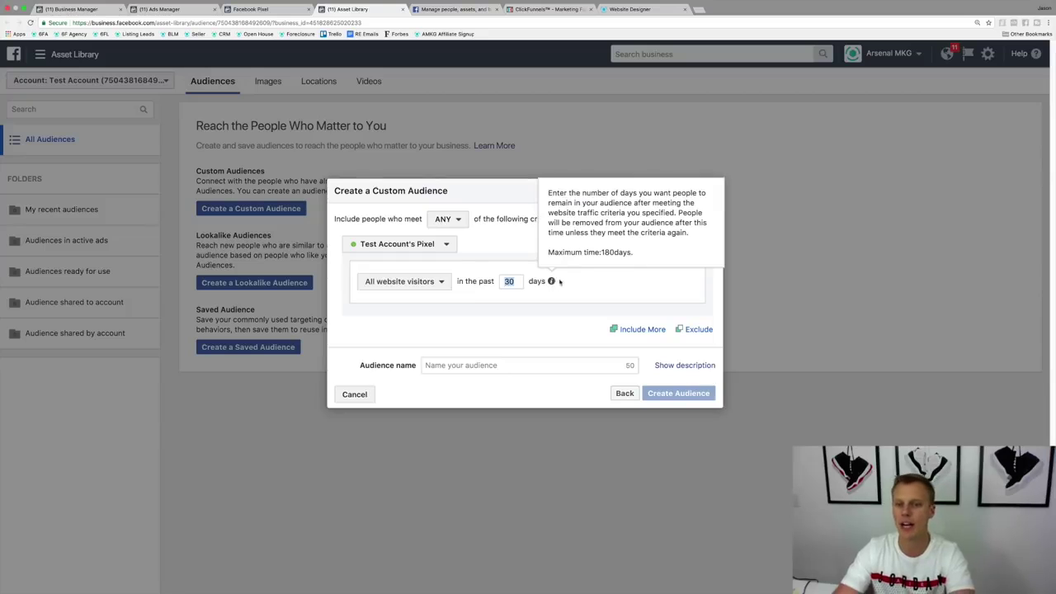
{"action": "mouse_move", "coordinate": [551, 281]}
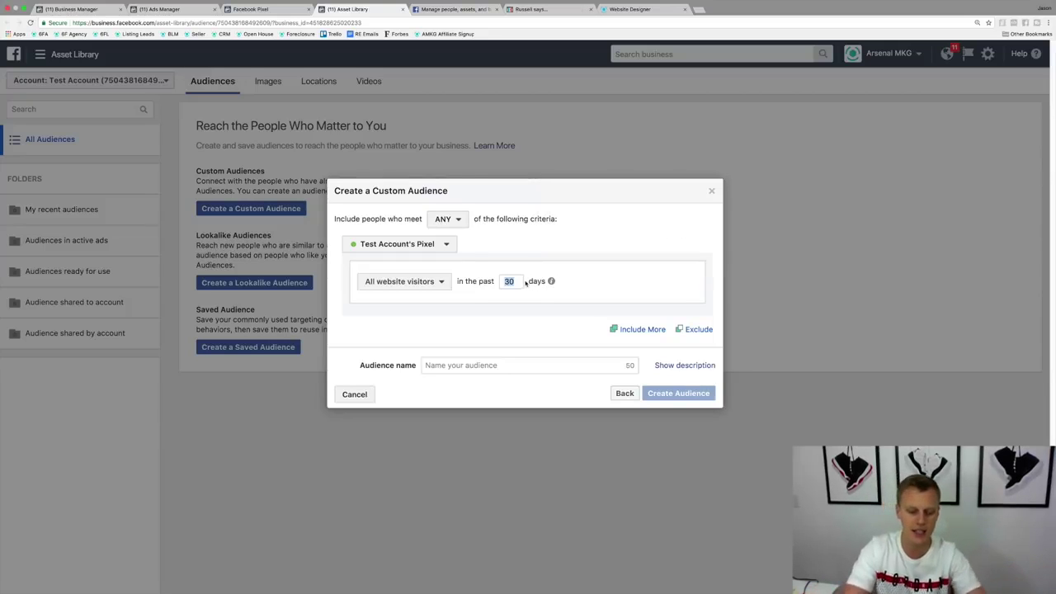
{"action": "type", "text": "180"}
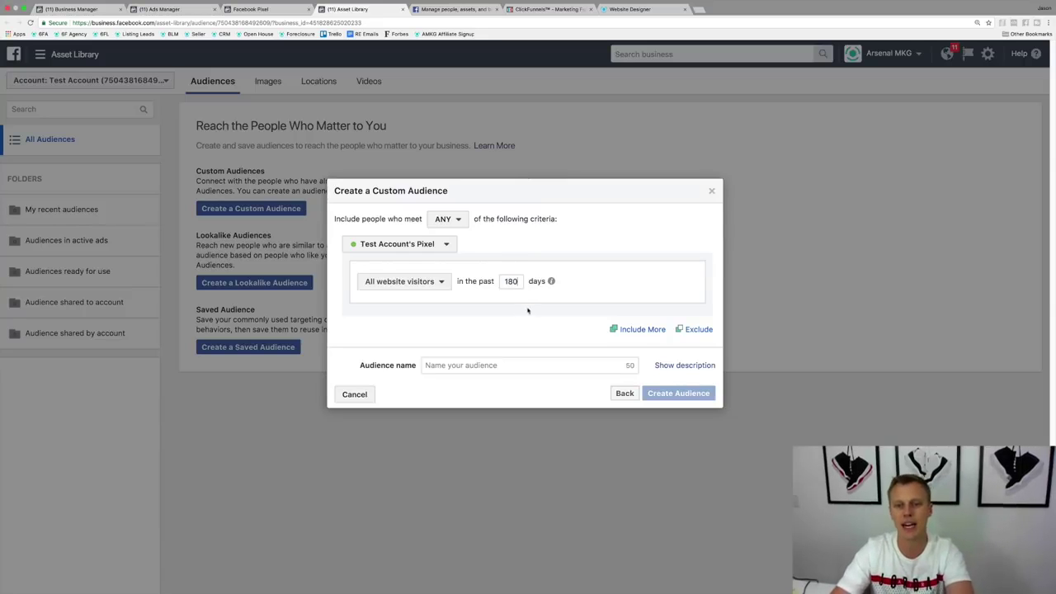
Name the audience "All Website Visitors" and create it.
{"action": "left_click", "coordinate": [493, 364]}
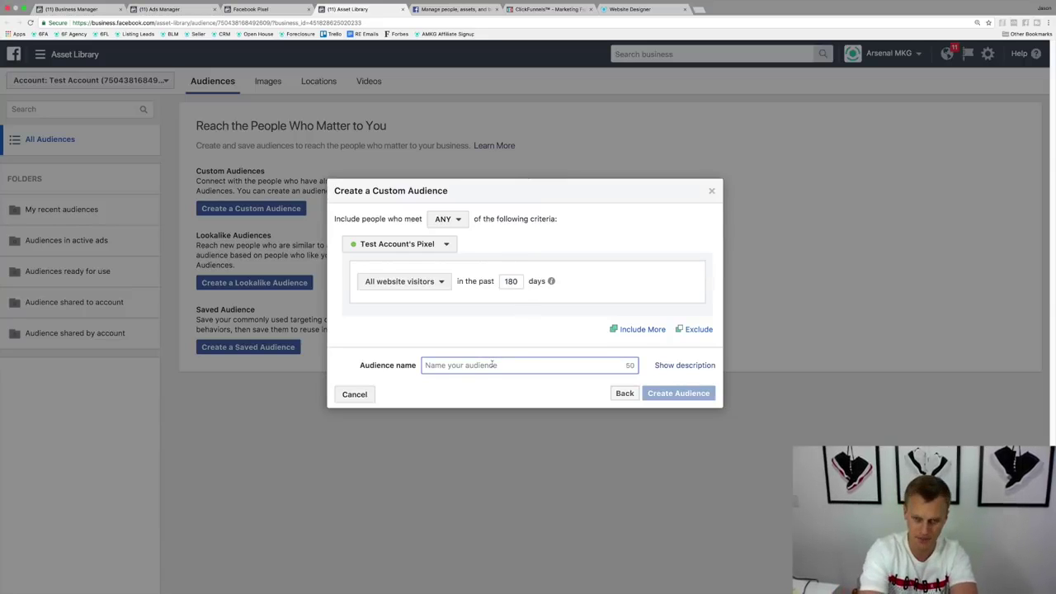
{"action": "type", "text": "All Website Visitors"}
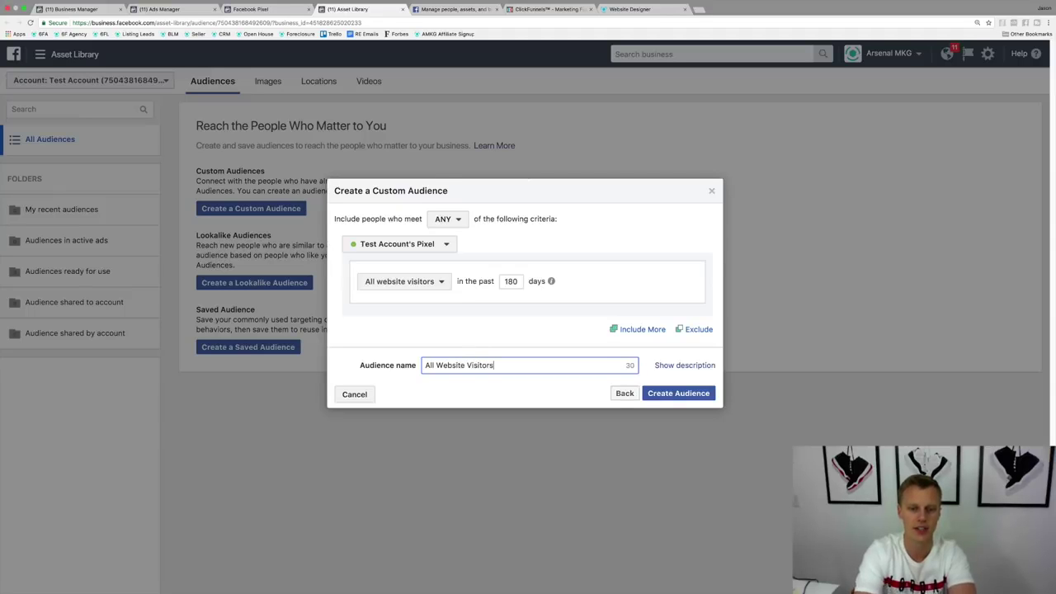
{"action": "left_click", "coordinate": [681, 393]}
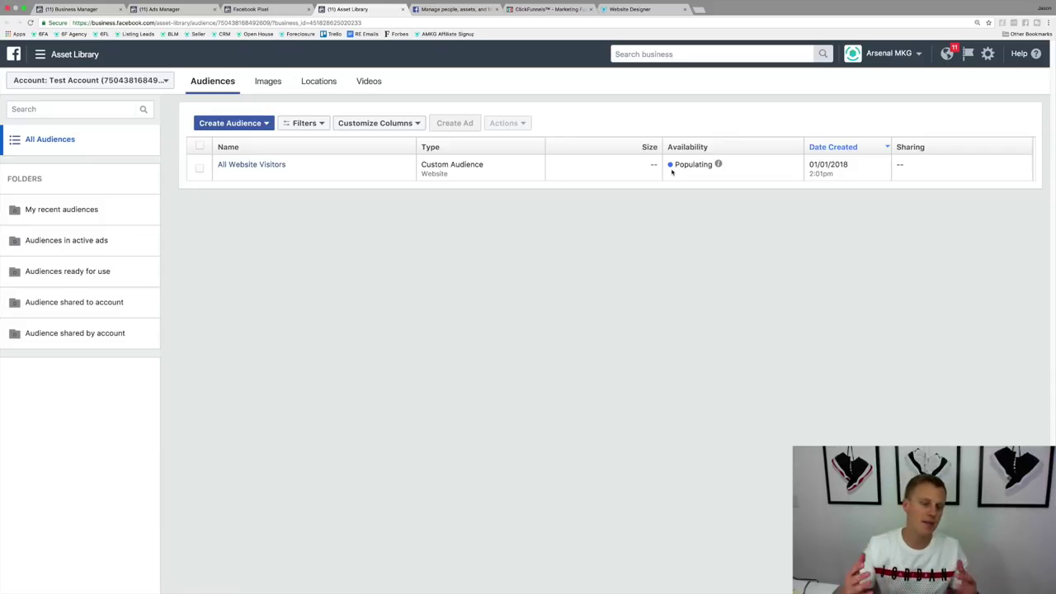
Start another custom audience based on people who visited specific web pages.
{"action": "left_click", "coordinate": [265, 125]}
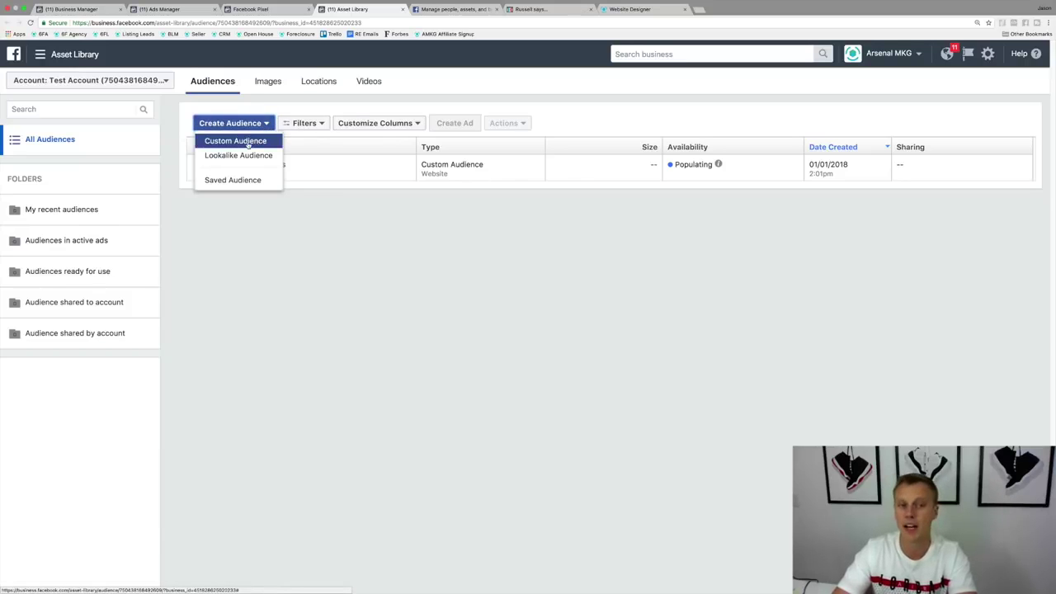
{"action": "left_click", "coordinate": [247, 142]}
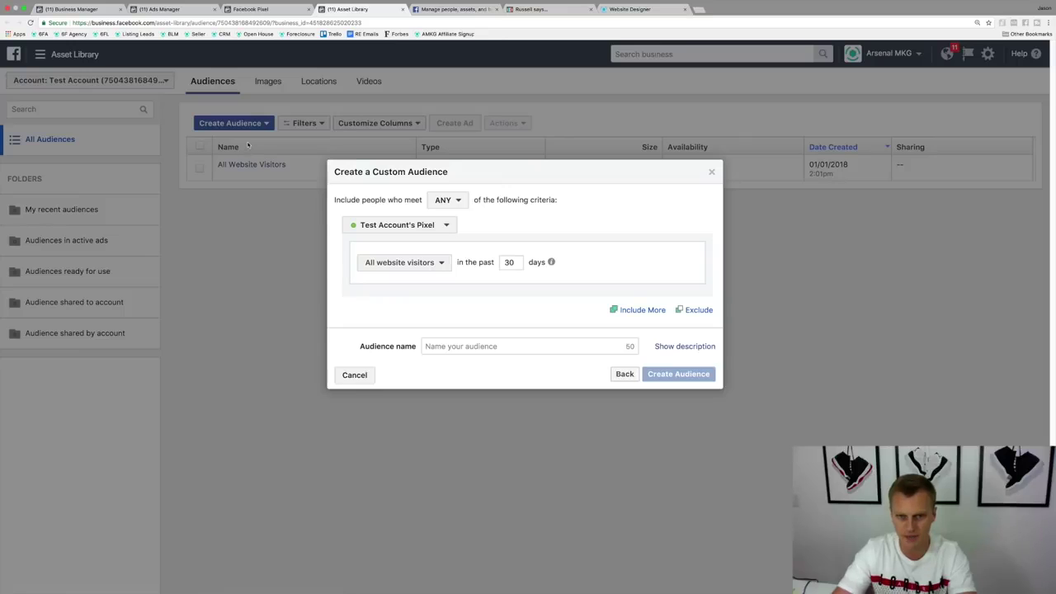
{"action": "left_click", "coordinate": [433, 262]}
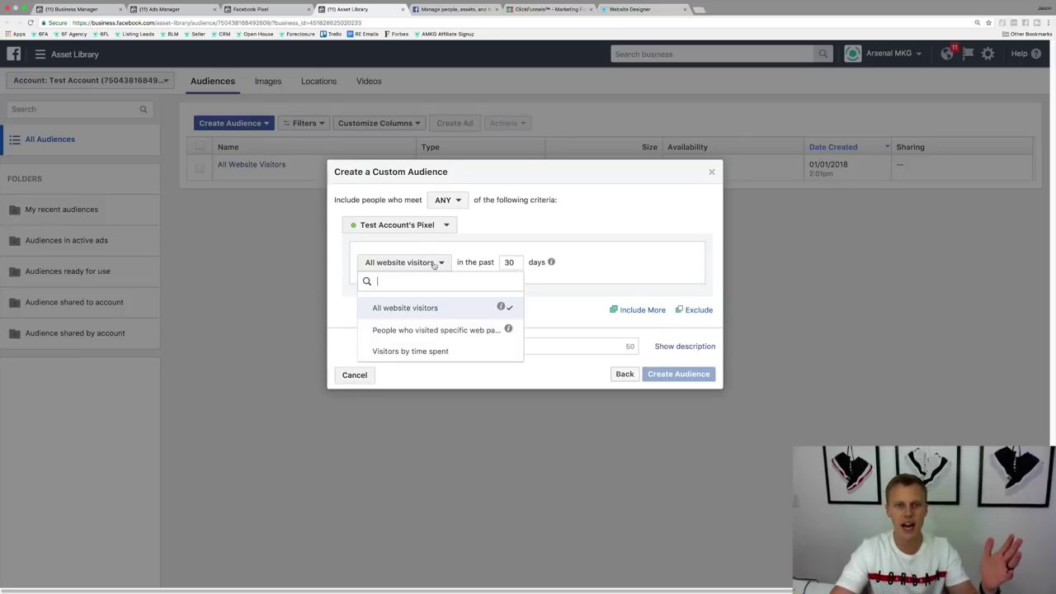
{"action": "left_click", "coordinate": [448, 331]}
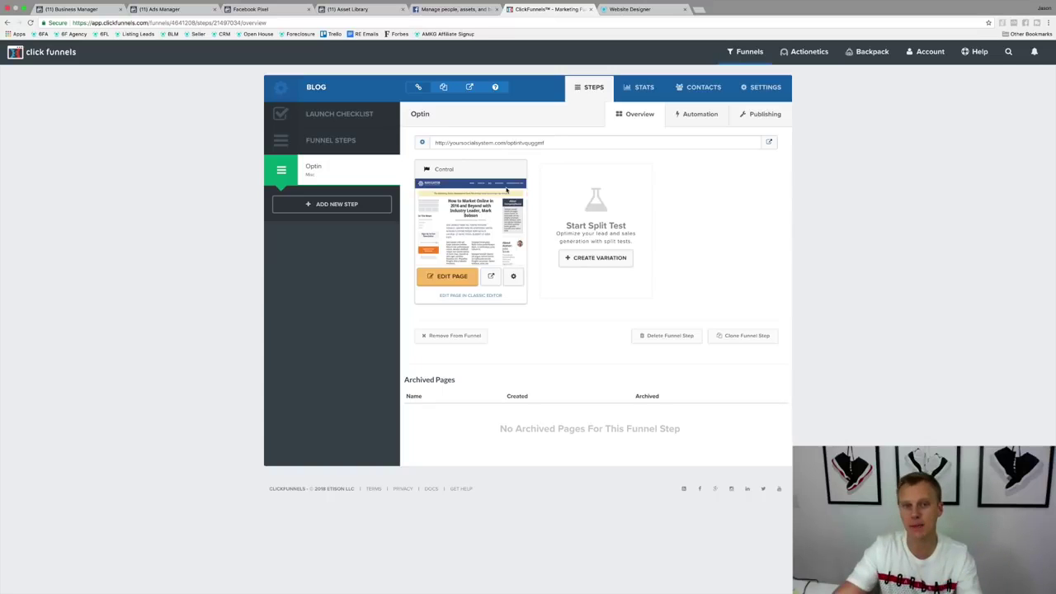
Open the Blog funnel's live Optin page from ClickFunnels and copy its URL.
{"action": "left_click", "coordinate": [770, 143]}
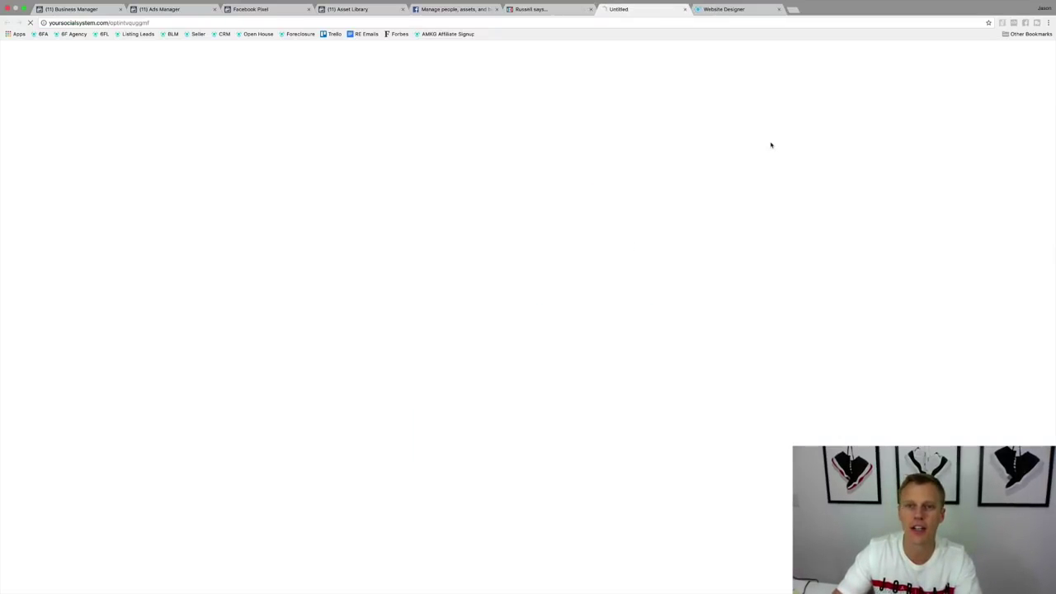
{"action": "left_click", "coordinate": [196, 23]}
{"action": "key", "text": "super+c"}
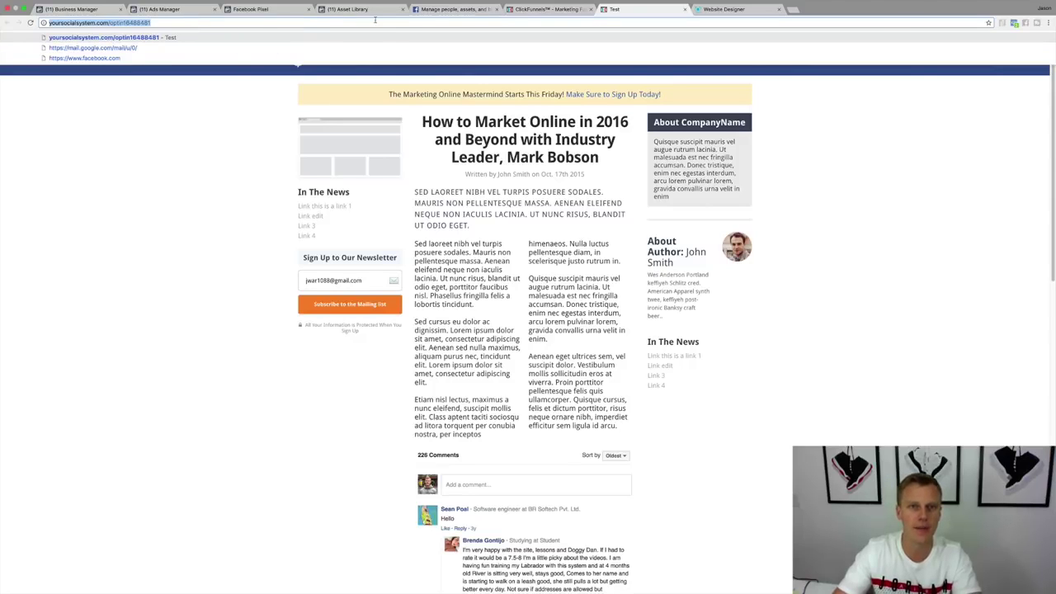
{"action": "left_click", "coordinate": [264, 10]}
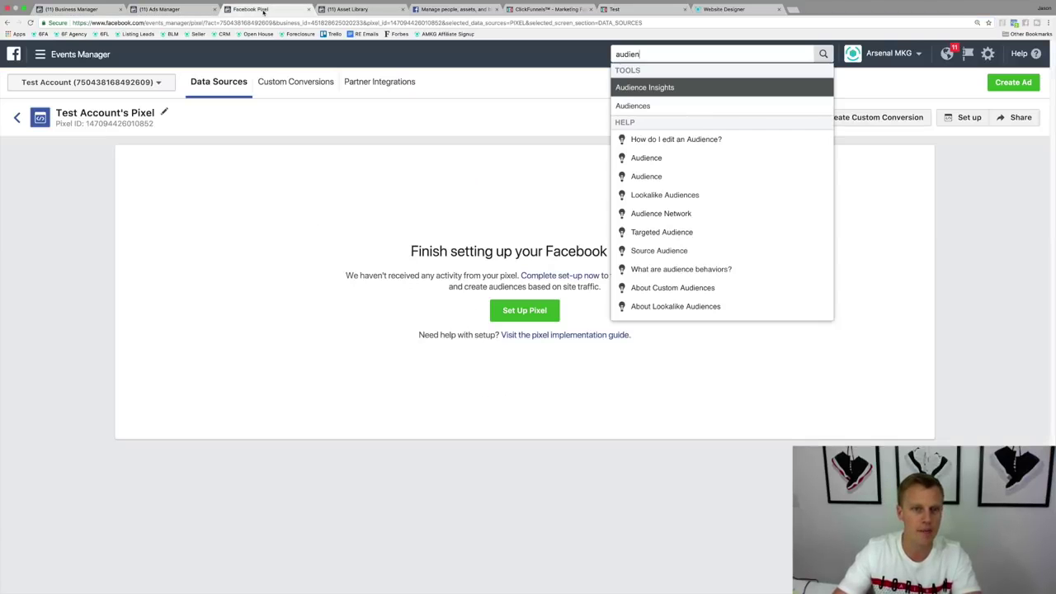
{"action": "left_click", "coordinate": [168, 10]}
{"action": "left_click", "coordinate": [87, 9]}
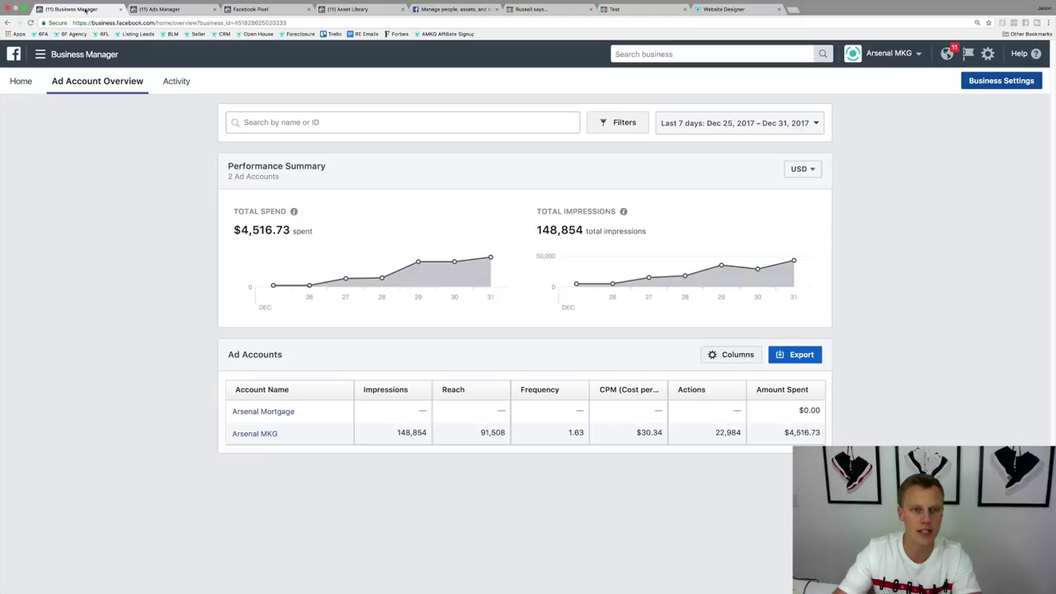
{"action": "left_click", "coordinate": [381, 10]}
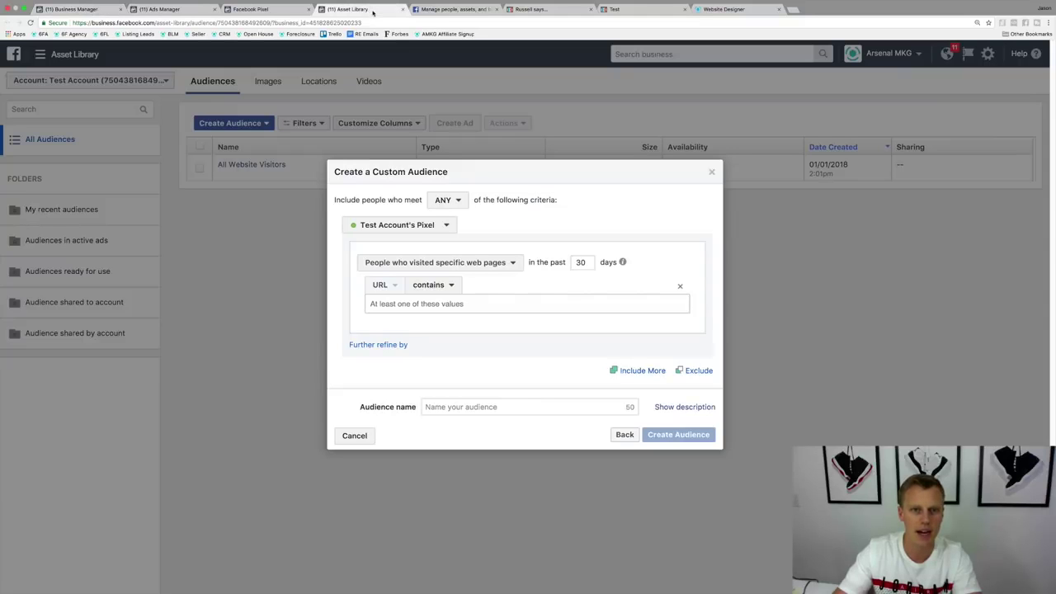
{"action": "left_click", "coordinate": [425, 304]}
{"action": "key", "text": "super+v"}
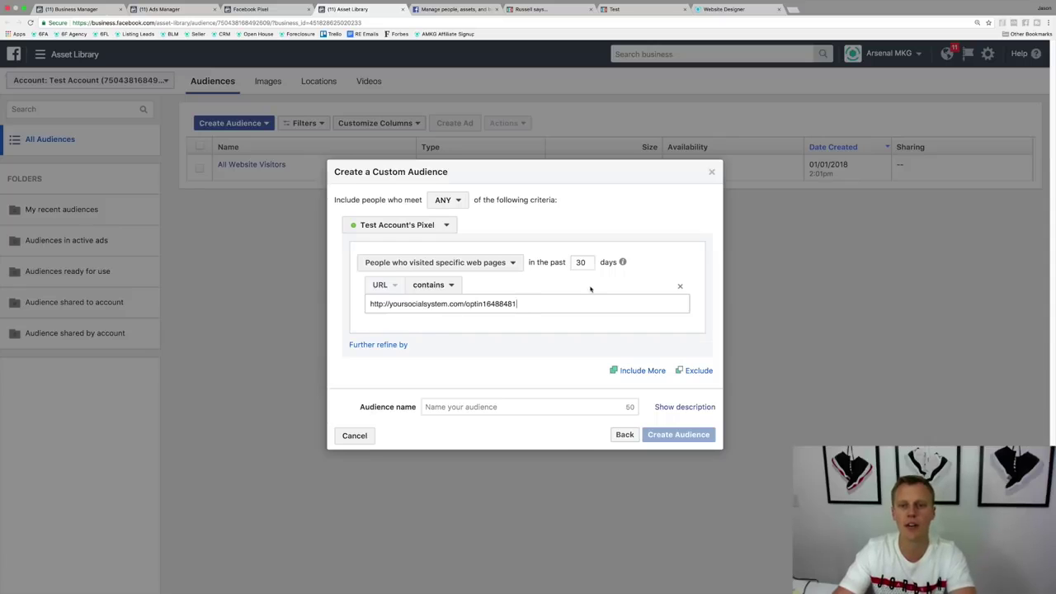
Set the audience's time window to the past 7 days and name it "Blog Post Test Demo Page".
{"action": "double_click", "coordinate": [582, 262]}
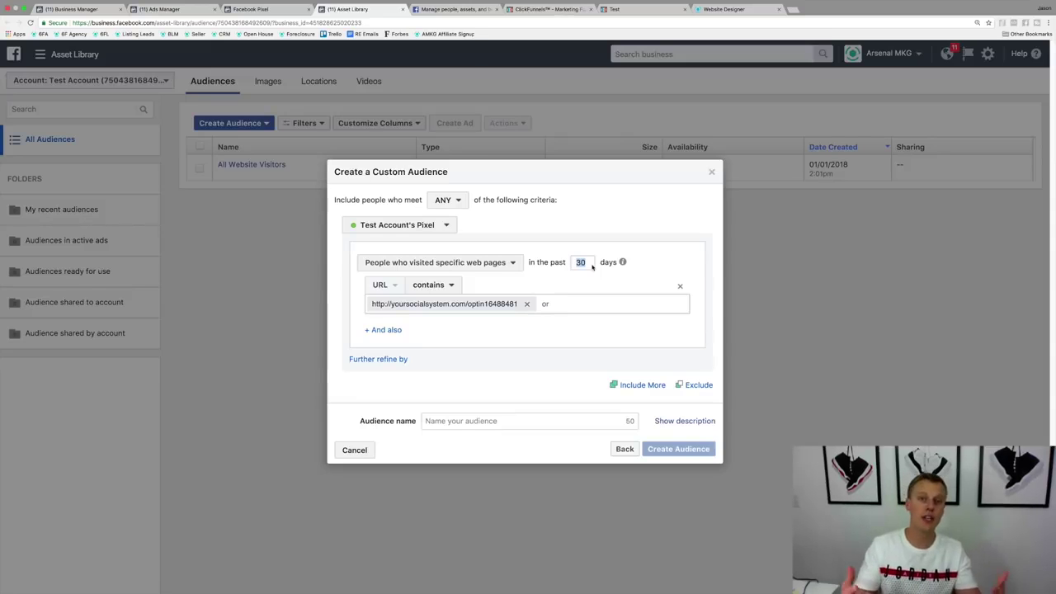
{"action": "type", "text": "7"}
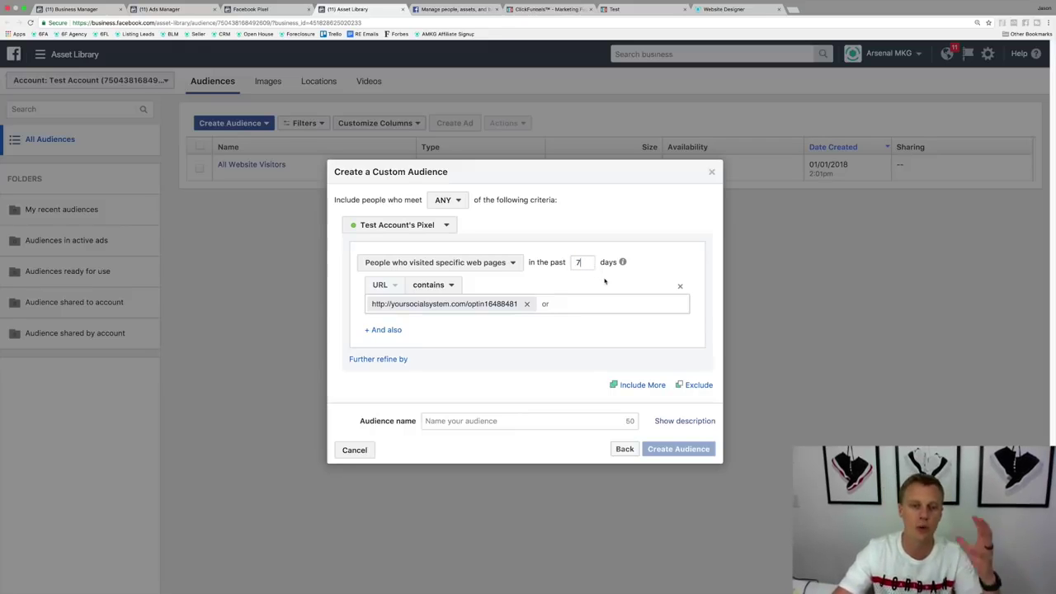
{"action": "left_click", "coordinate": [482, 423]}
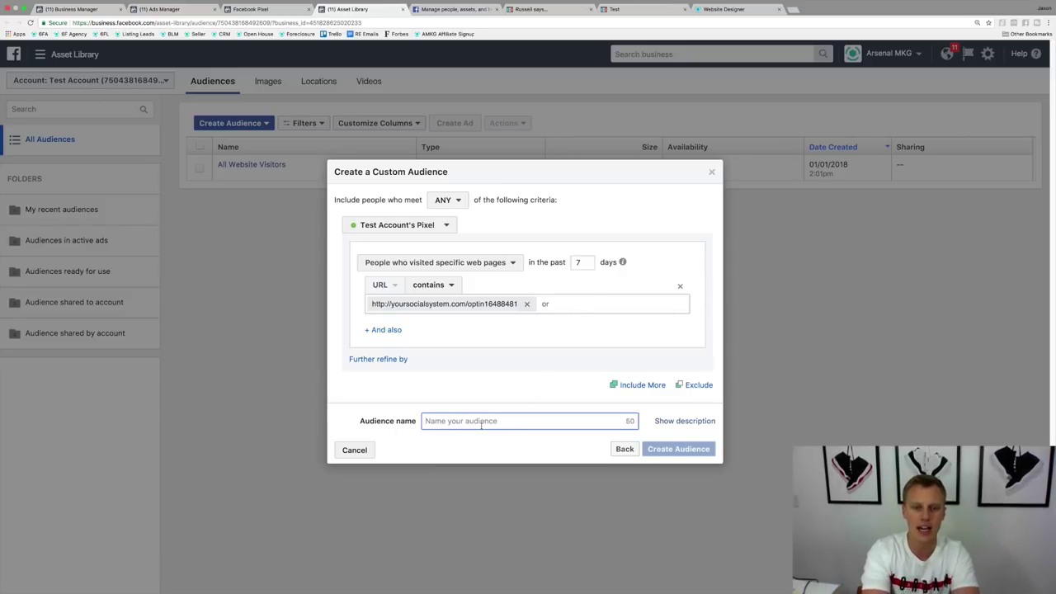
{"action": "type", "text": "Blog "}
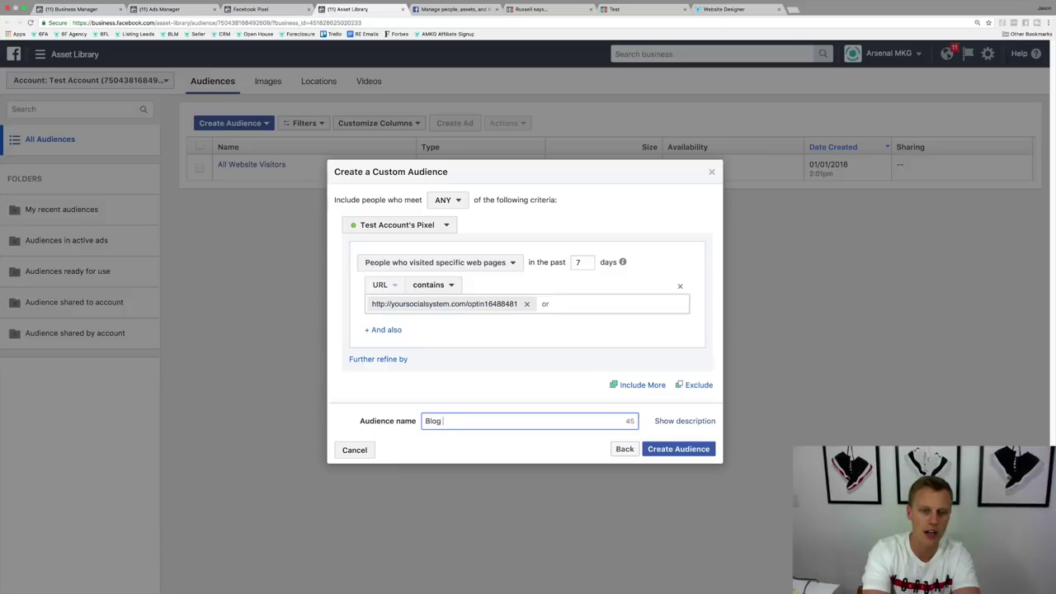
{"action": "type", "text": "Post Test Demo Page"}
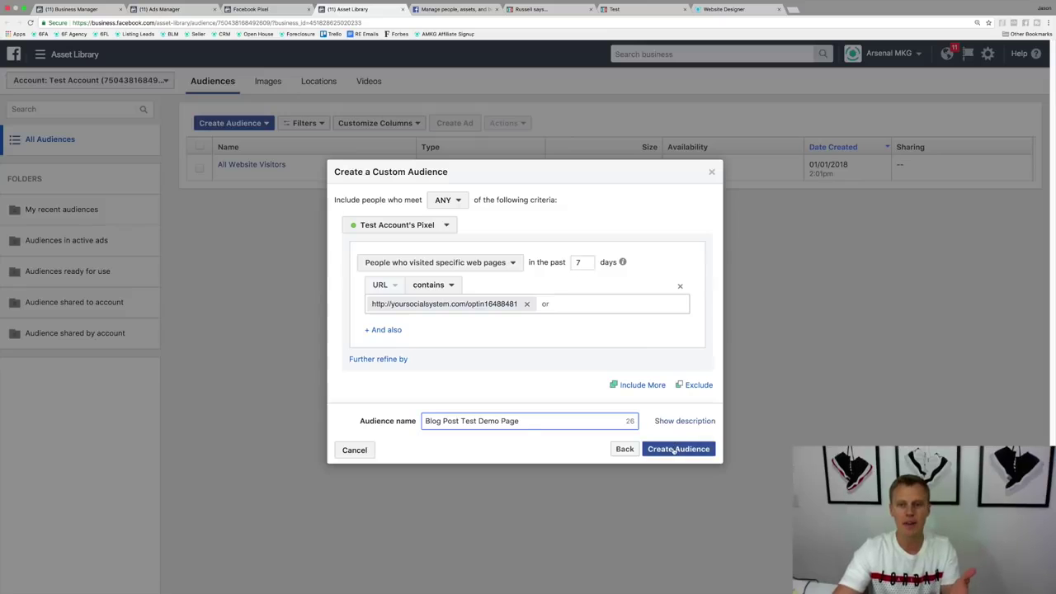
Check the blog page's URL, create the "Blog Post Test Demo Page" audience and close the completion dialog.
{"action": "left_click", "coordinate": [610, 9]}
{"action": "left_click", "coordinate": [382, 23]}
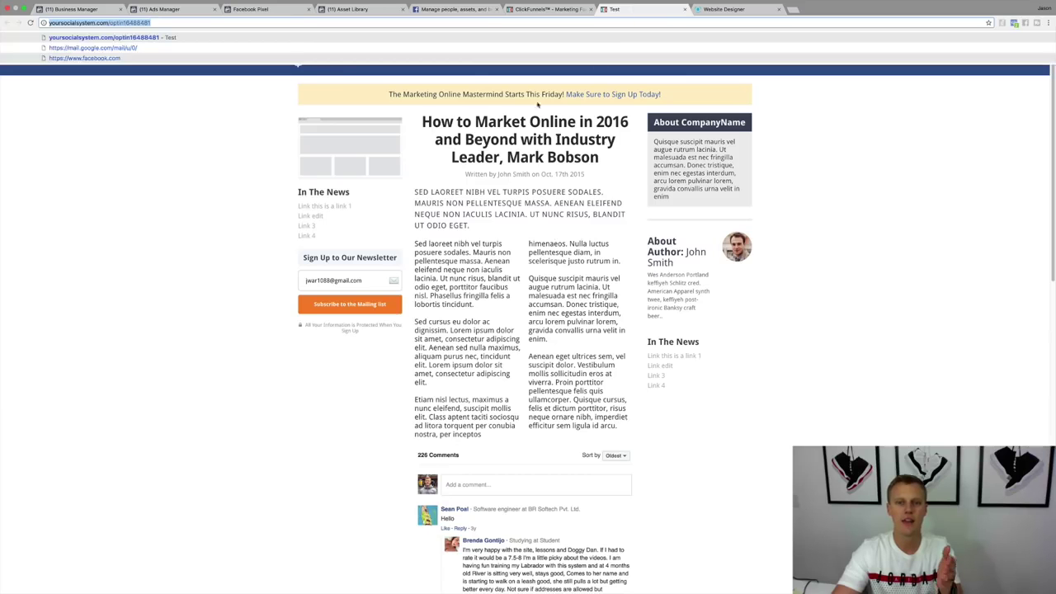
{"action": "left_click", "coordinate": [375, 9]}
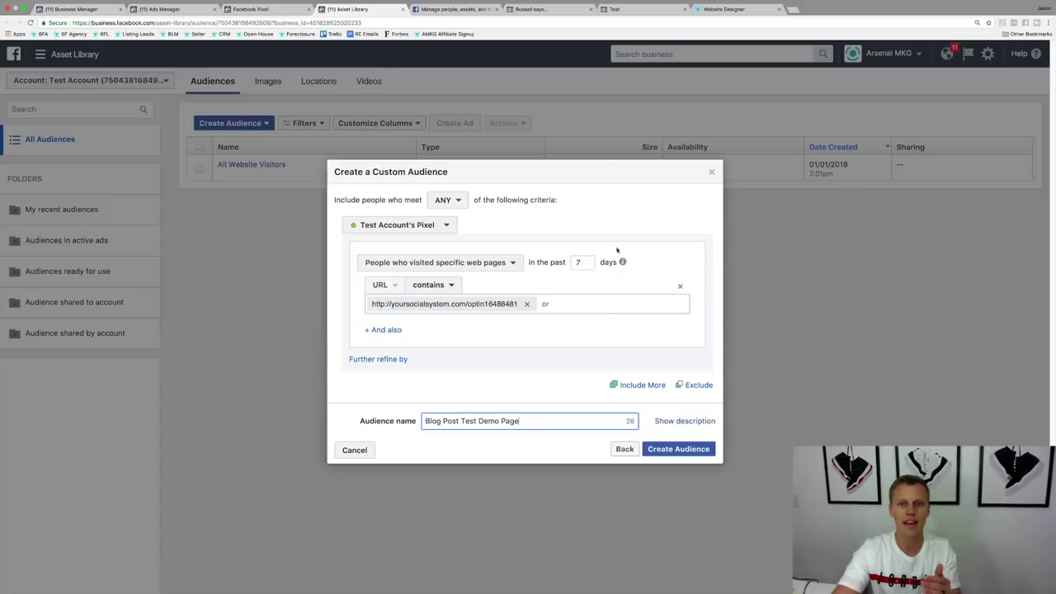
{"action": "left_click", "coordinate": [676, 449]}
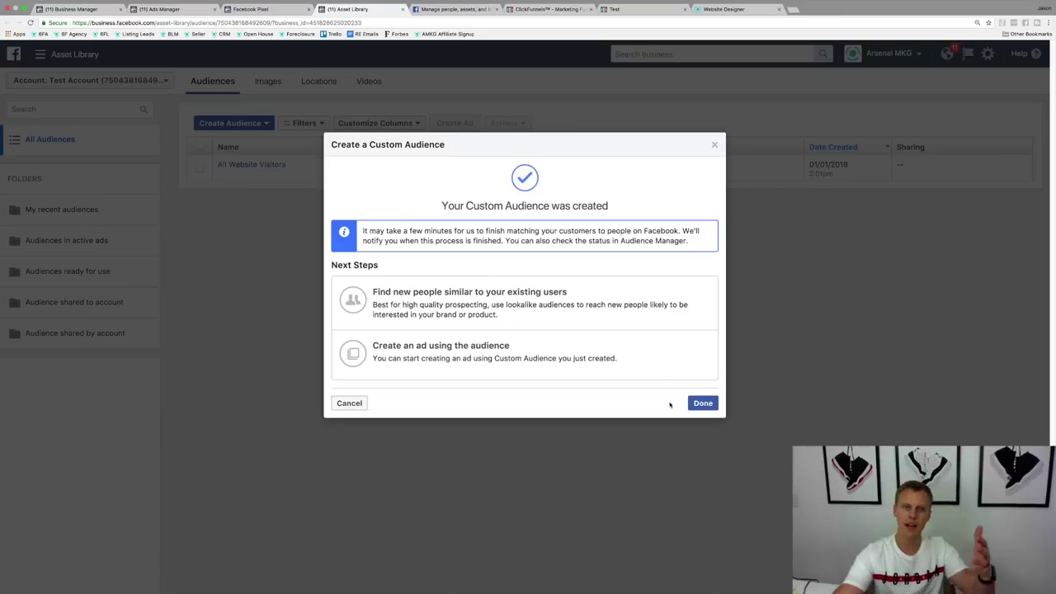
{"action": "left_click", "coordinate": [703, 403]}
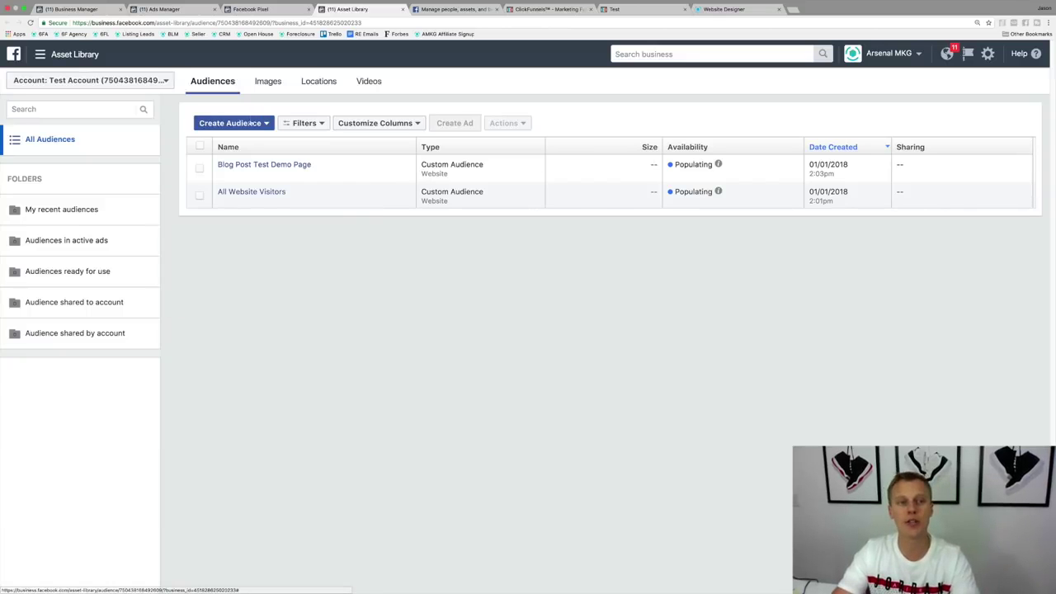
Start a new lookalike audience with the "Blog Post Test Demo Page" custom audience as its source.
{"action": "left_click", "coordinate": [254, 124]}
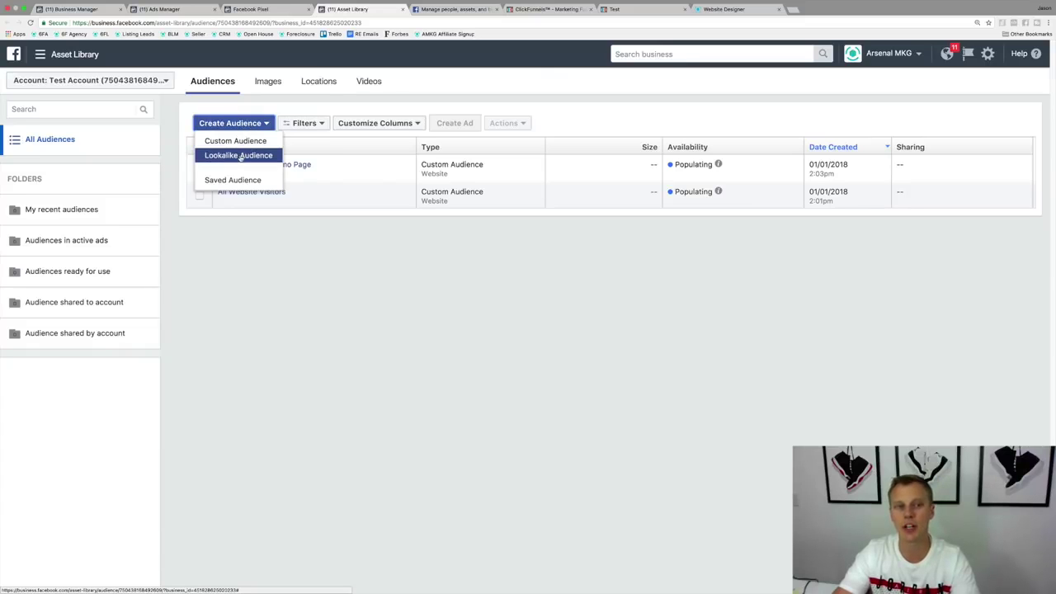
{"action": "left_click", "coordinate": [240, 157]}
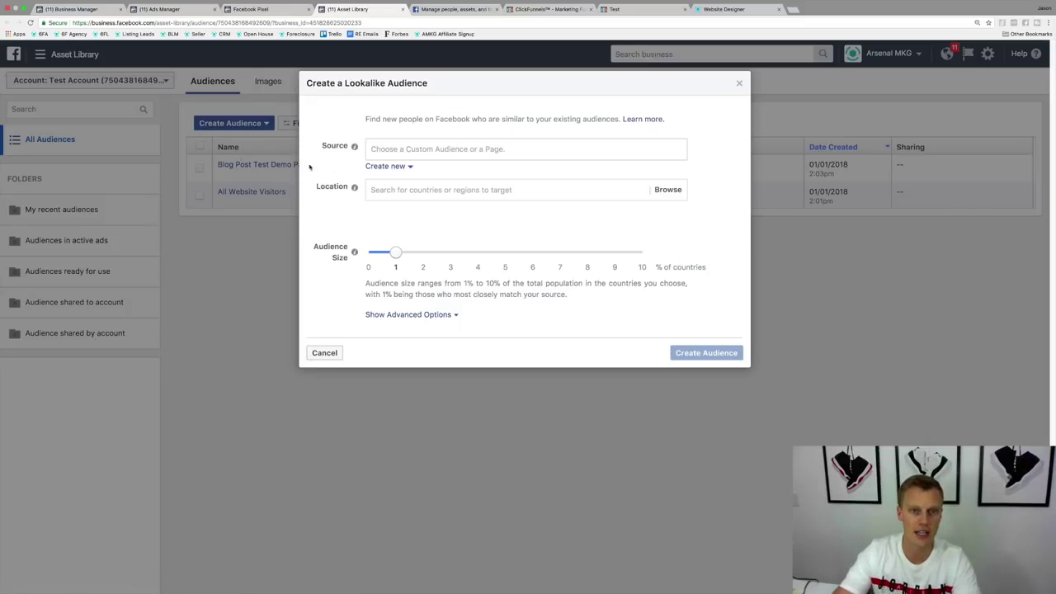
{"action": "left_click", "coordinate": [387, 150]}
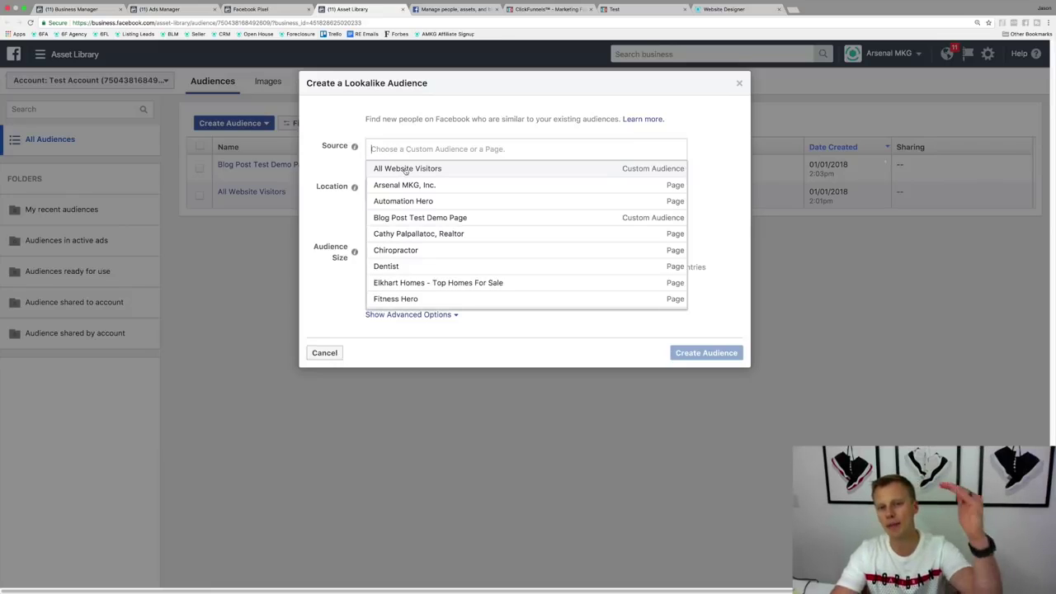
{"action": "scroll", "coordinate": [413, 190], "scroll_direction": "down", "scroll_amount": 5}
{"action": "scroll", "coordinate": [413, 196], "scroll_direction": "down", "scroll_amount": 3}
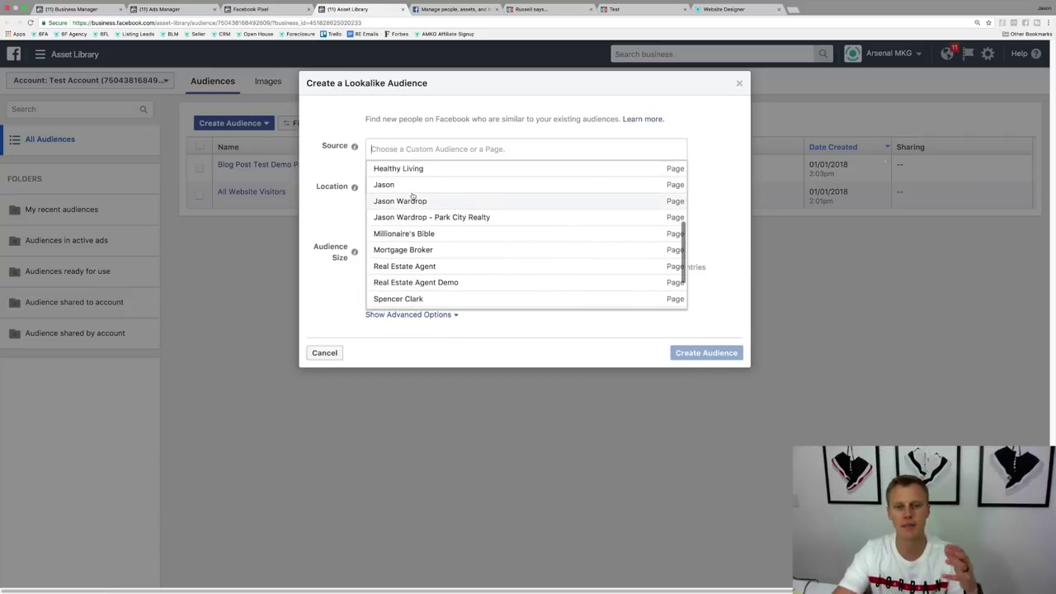
{"action": "scroll", "coordinate": [413, 195], "scroll_direction": "up", "scroll_amount": 10}
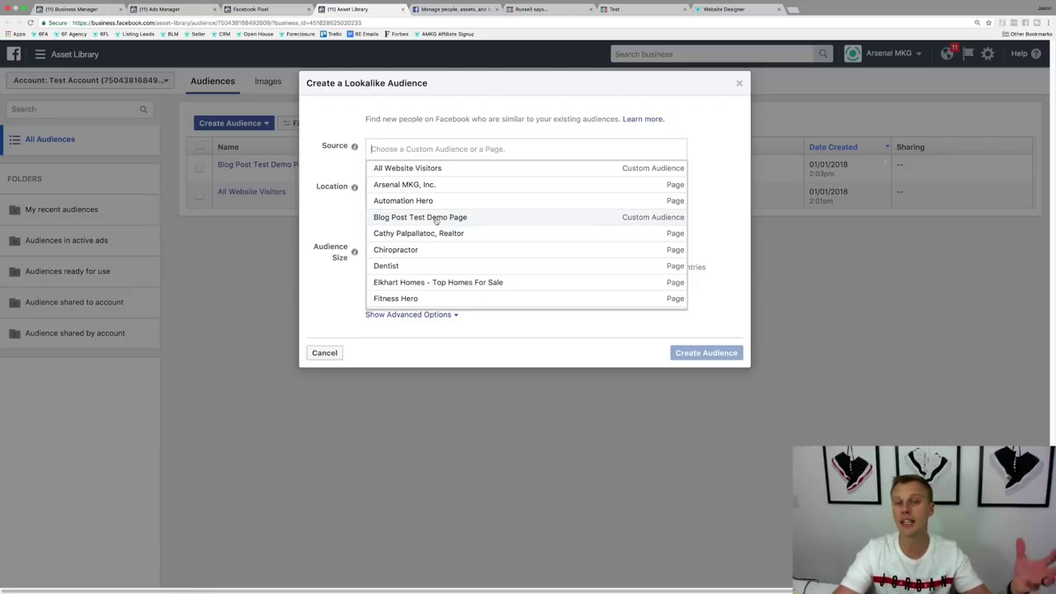
{"action": "left_click", "coordinate": [436, 218]}
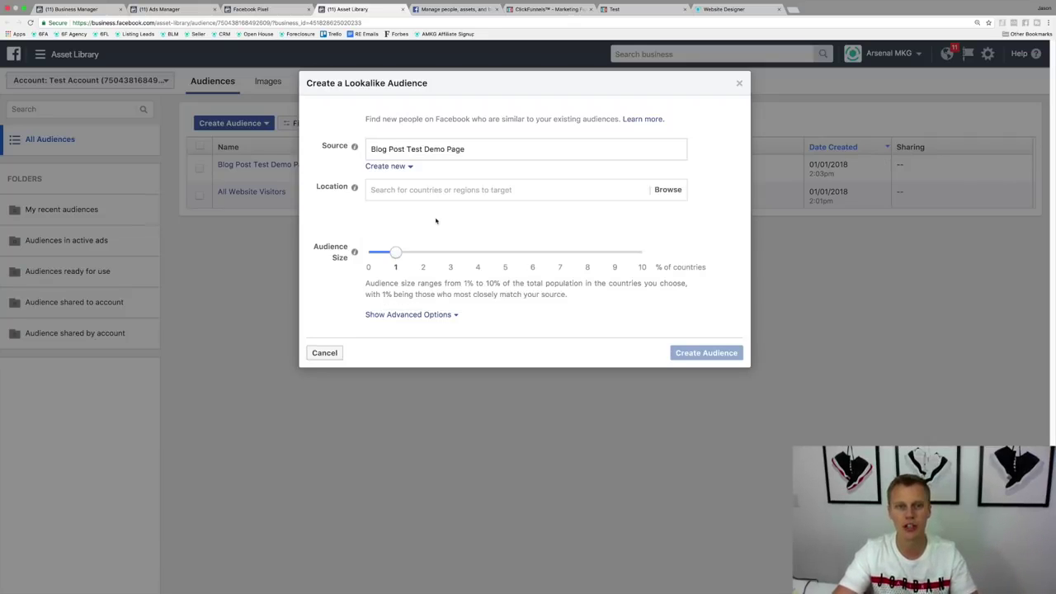
Set the lookalike audience's location to United States.
{"action": "left_click", "coordinate": [421, 190]}
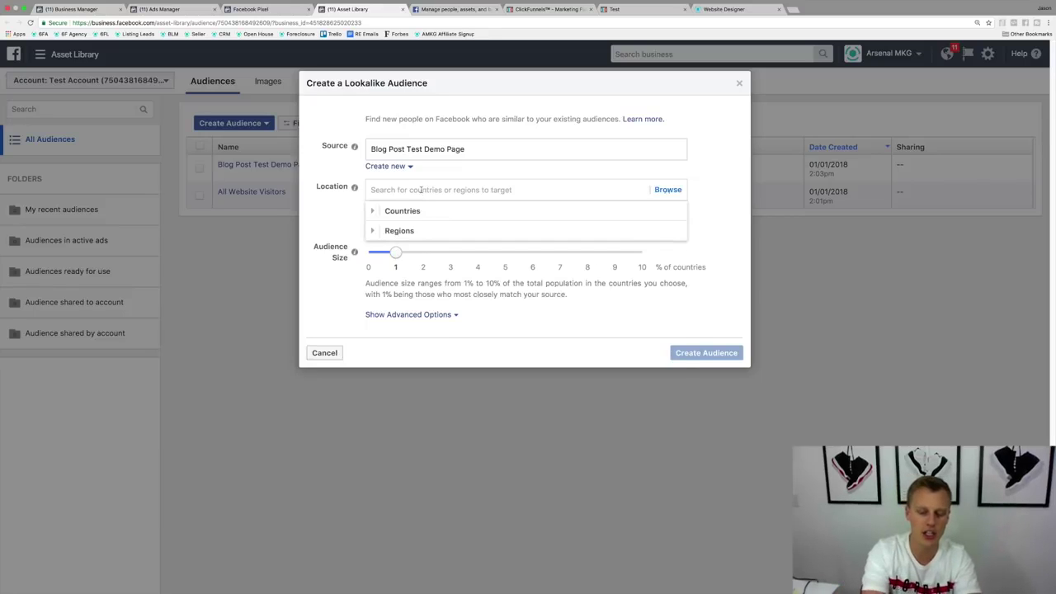
{"action": "type", "text": "United State"}
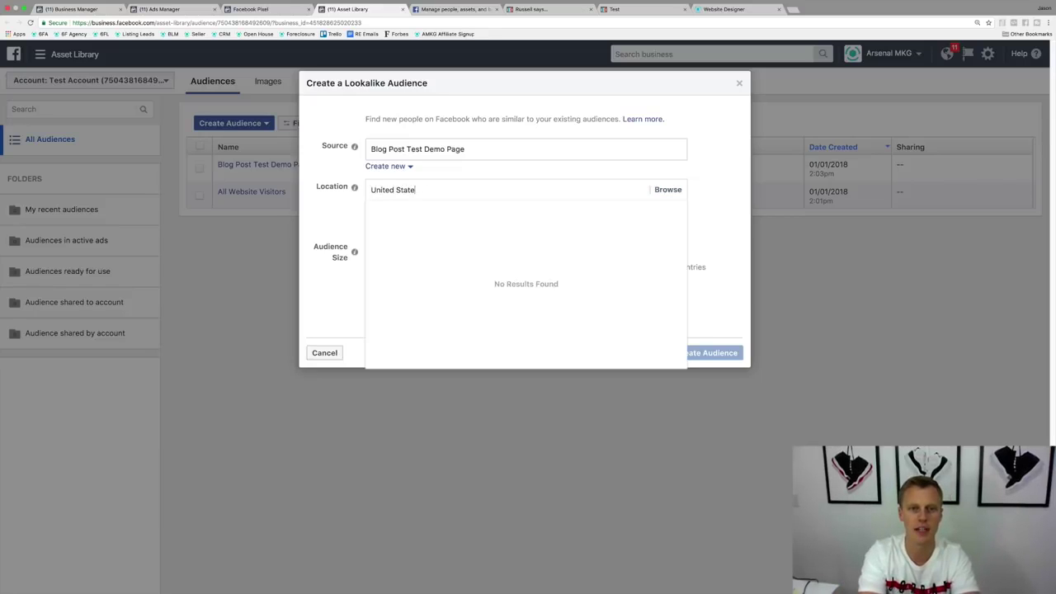
{"action": "type", "text": "s"}
{"action": "key", "text": "Return"}
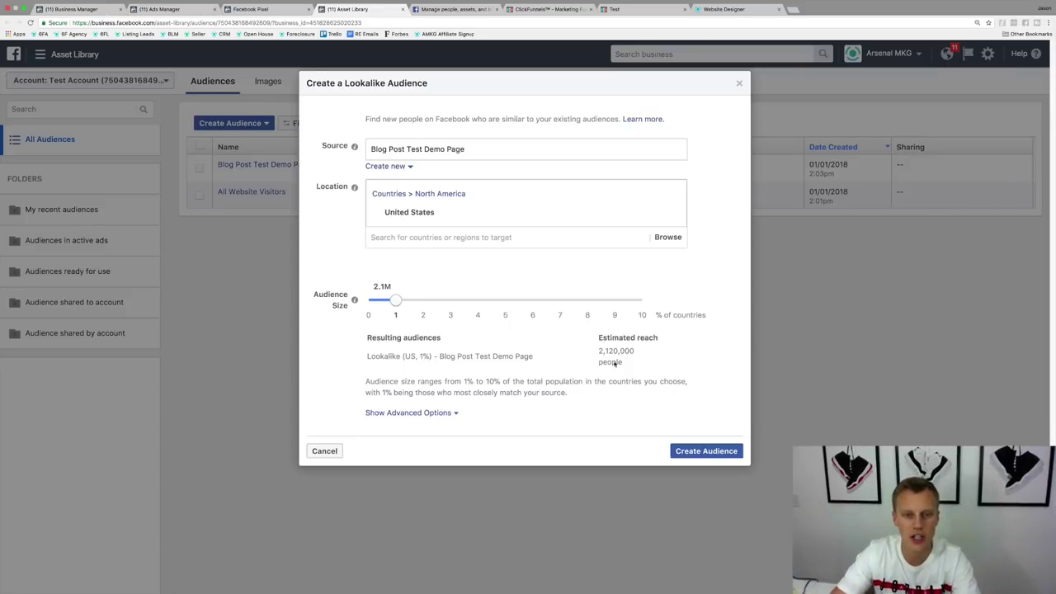
Try a 3% audience size, return it to 1%, and try the advanced option of three separate audiences.
{"action": "left_click_drag", "start_coordinate": [397, 300], "coordinate": [450, 301]}
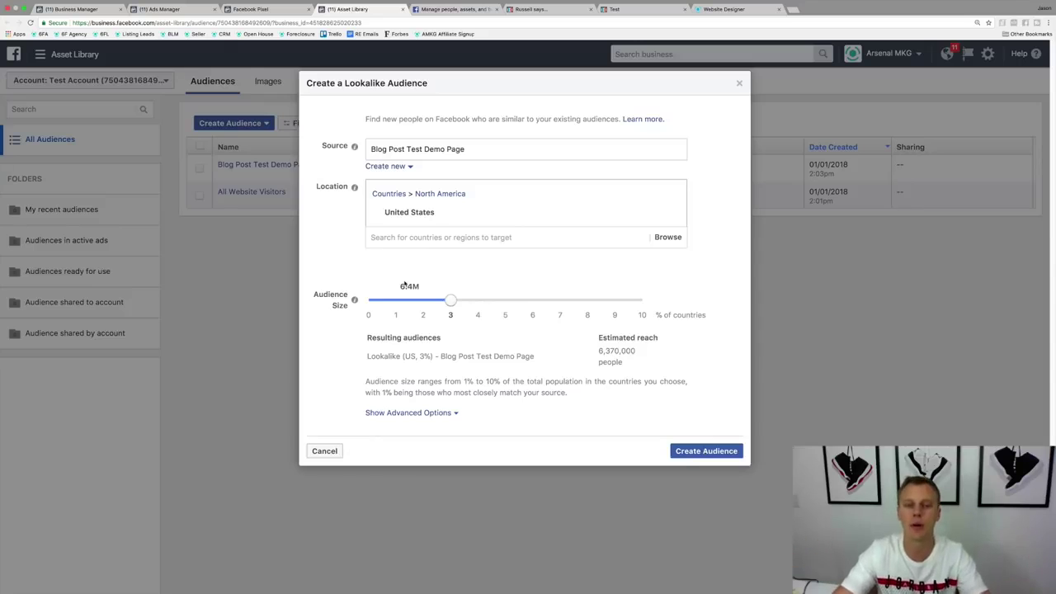
{"action": "left_click_drag", "start_coordinate": [450, 300], "coordinate": [397, 301]}
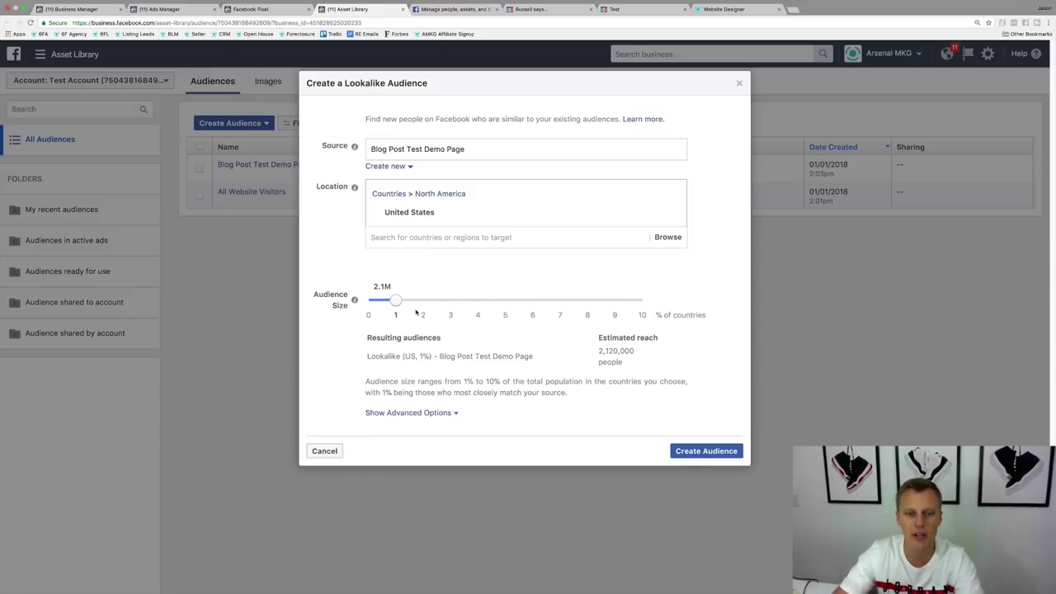
{"action": "left_click", "coordinate": [433, 413]}
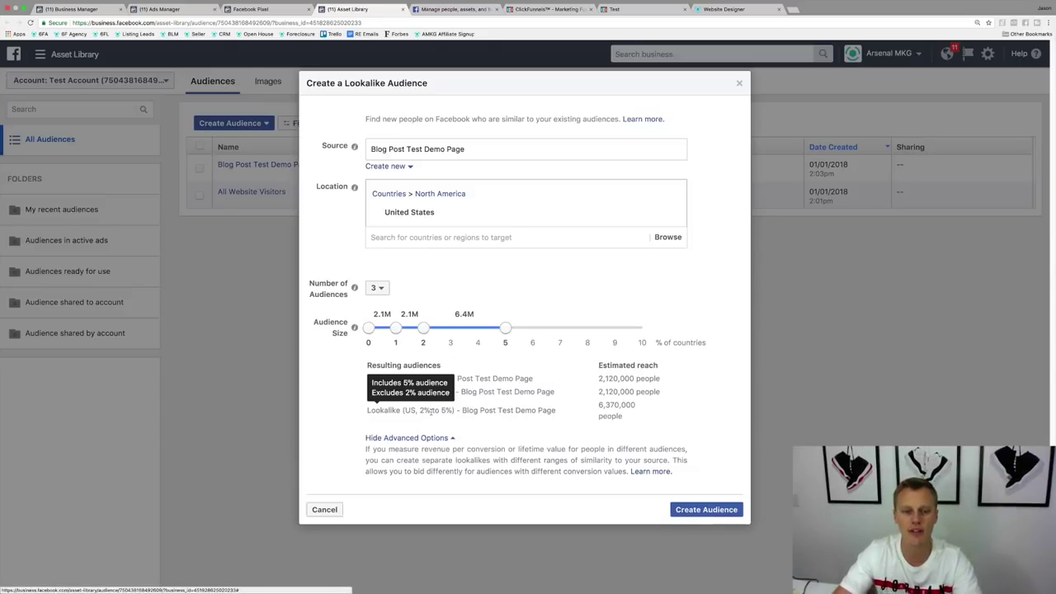
{"action": "left_click", "coordinate": [383, 289]}
{"action": "left_click", "coordinate": [380, 334]}
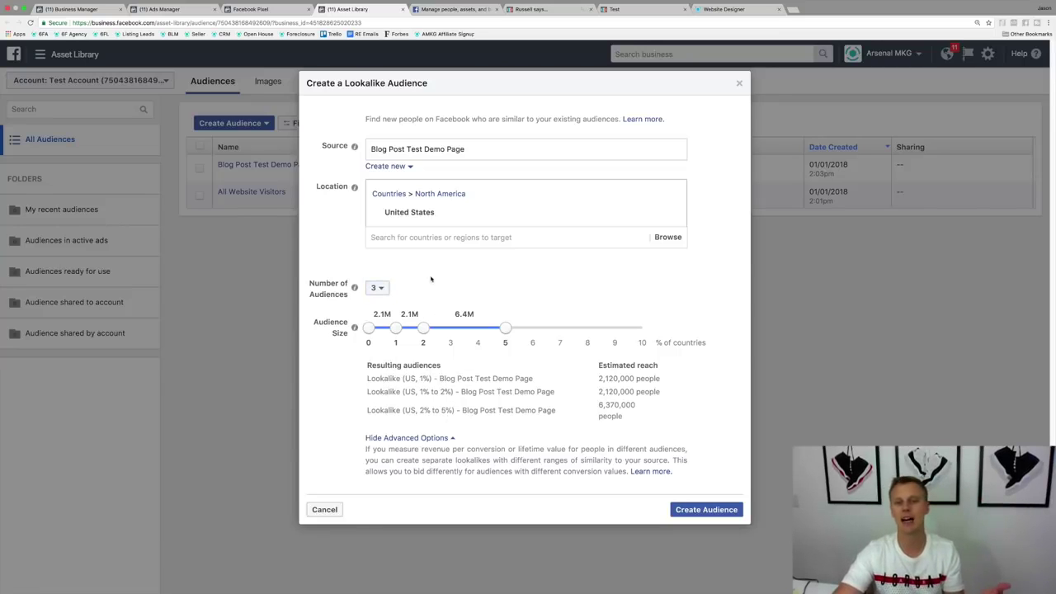
Set the number of audiences to 1 and create the 1% United States lookalike audience.
{"action": "left_click", "coordinate": [381, 289]}
{"action": "left_click", "coordinate": [382, 306]}
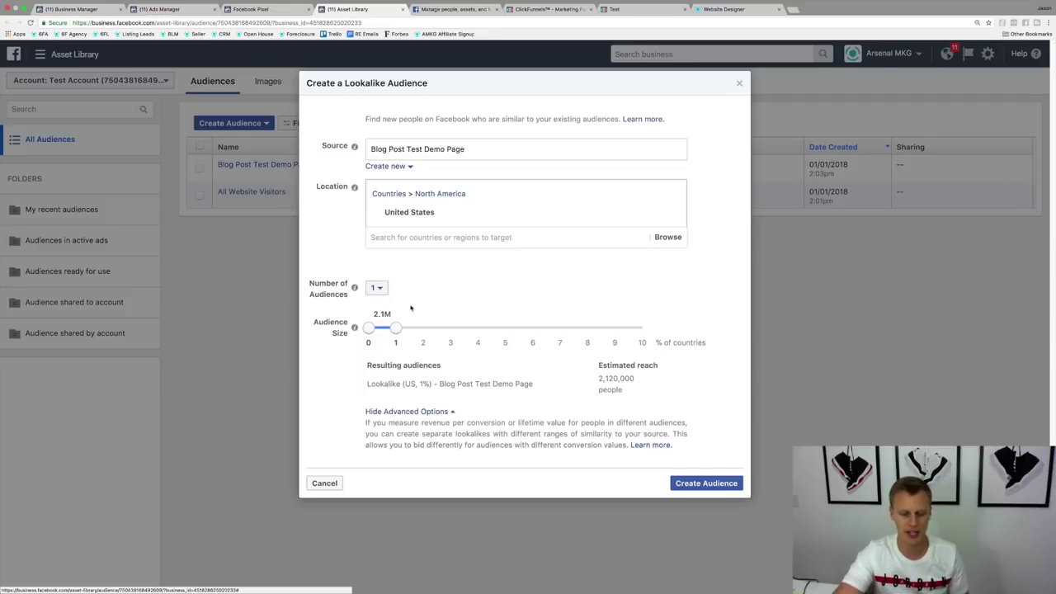
{"action": "left_click", "coordinate": [702, 485]}
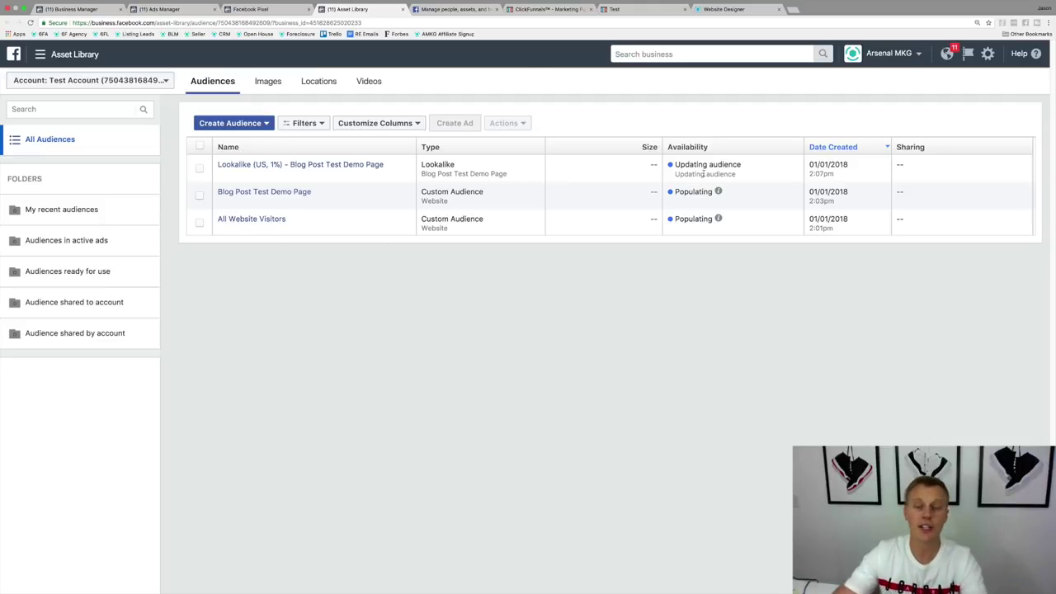
Search the business tools for "pixels" and open the Facebook Pixels page in Events Manager.
{"action": "left_click", "coordinate": [704, 50]}
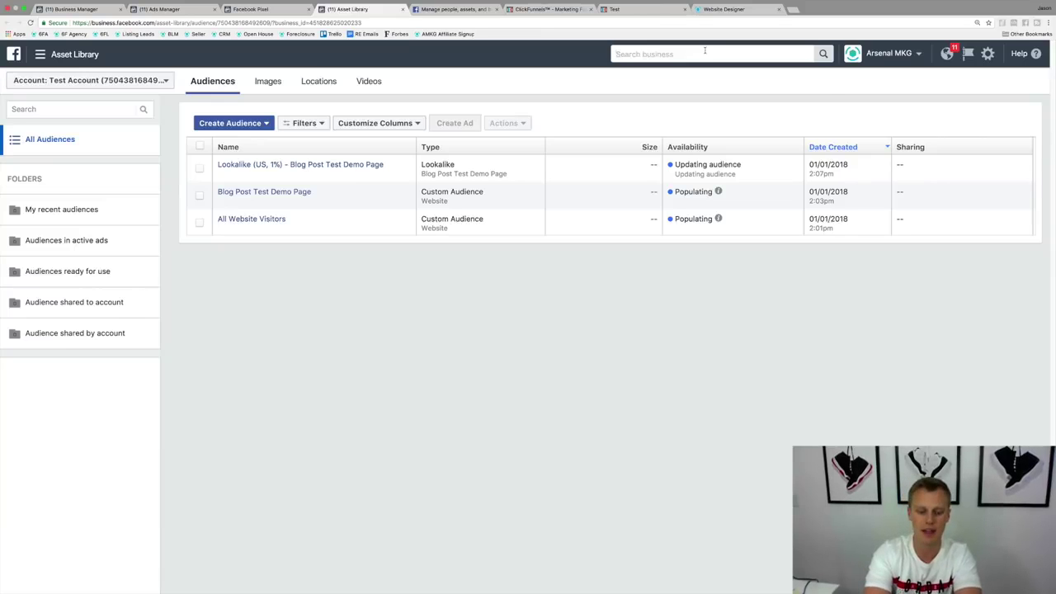
{"action": "type", "text": "pixl"}
{"action": "key", "text": "BackSpace"}
{"action": "type", "text": "els"}
{"action": "key", "text": "Return"}
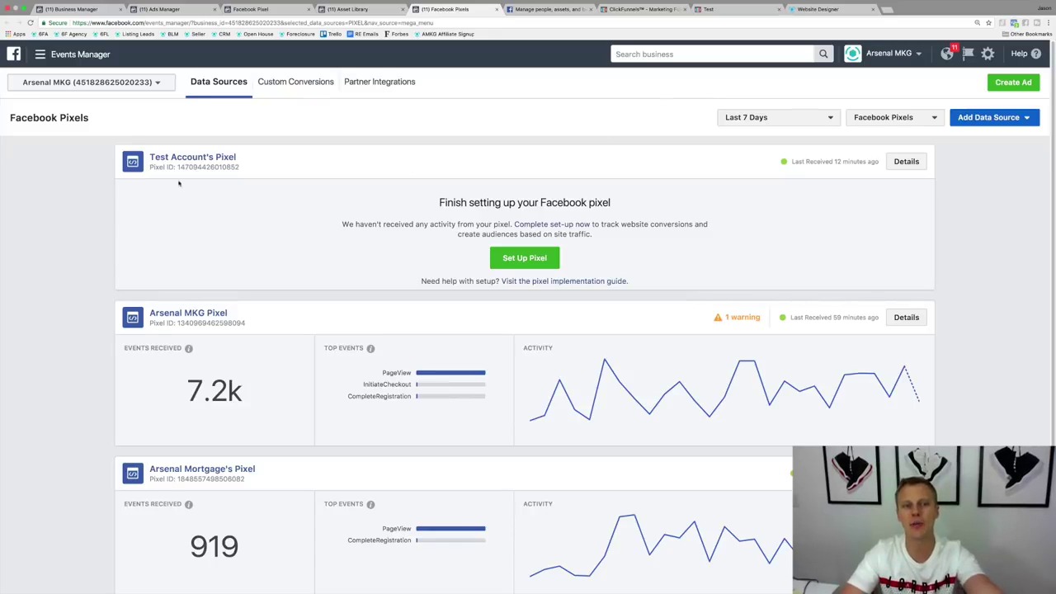
{"action": "left_click", "coordinate": [530, 262]}
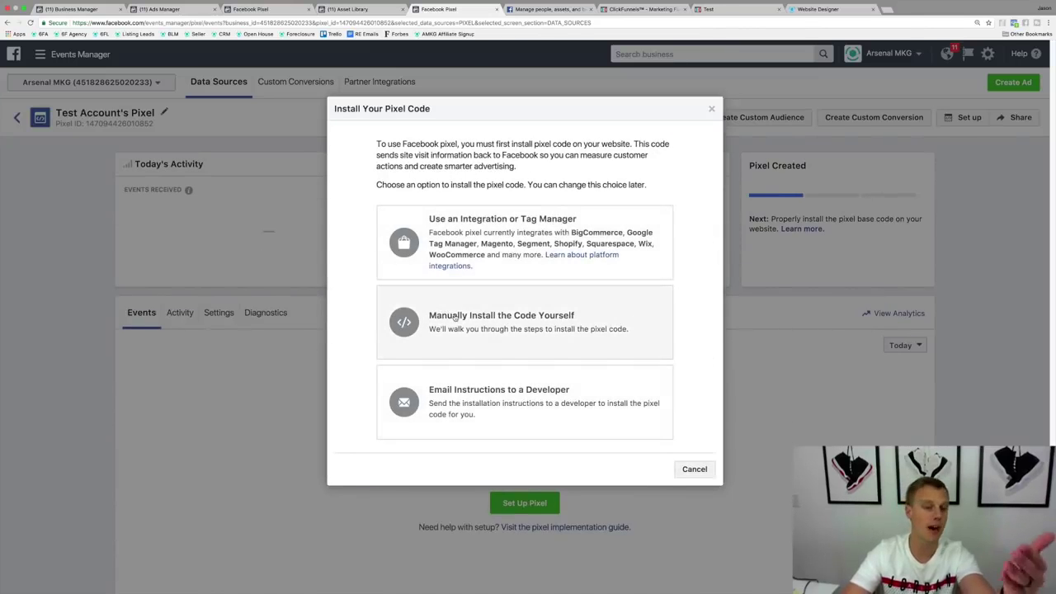
{"action": "left_click", "coordinate": [495, 322]}
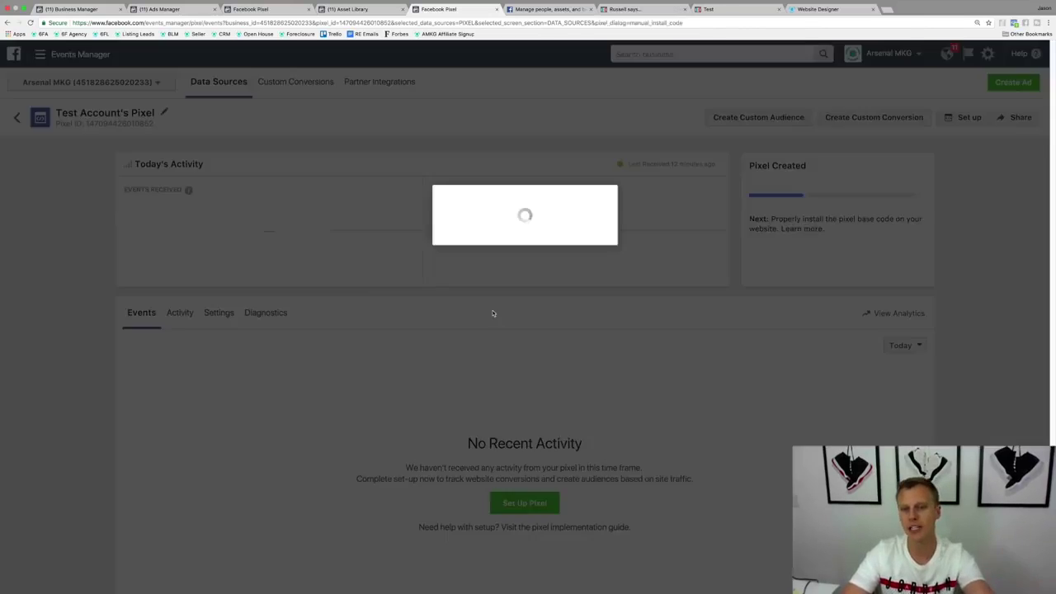
{"action": "scroll", "coordinate": [409, 380], "scroll_direction": "down", "scroll_amount": 3}
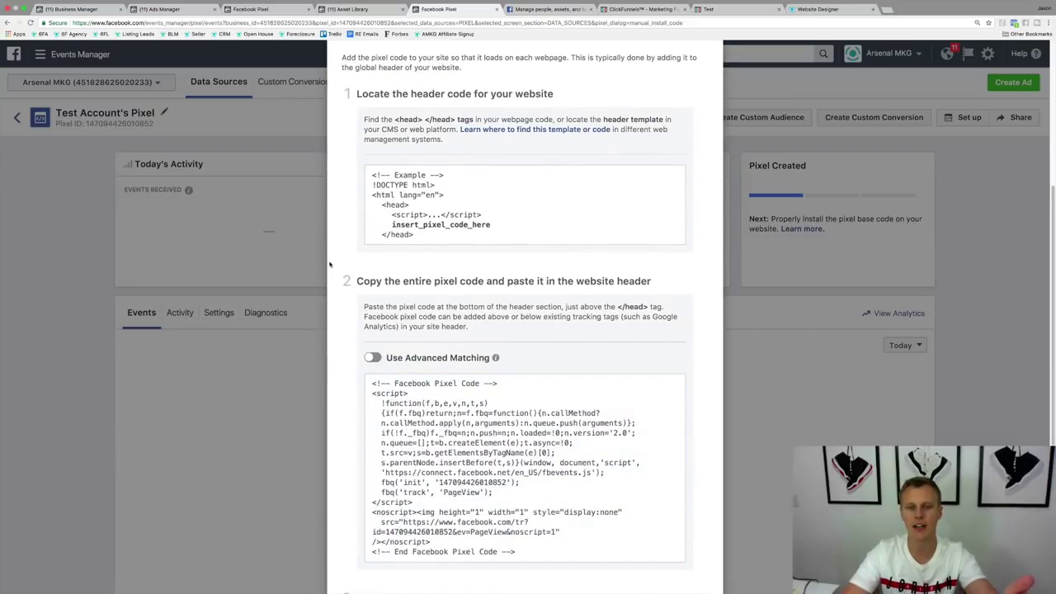
{"action": "mouse_move", "coordinate": [455, 460]}
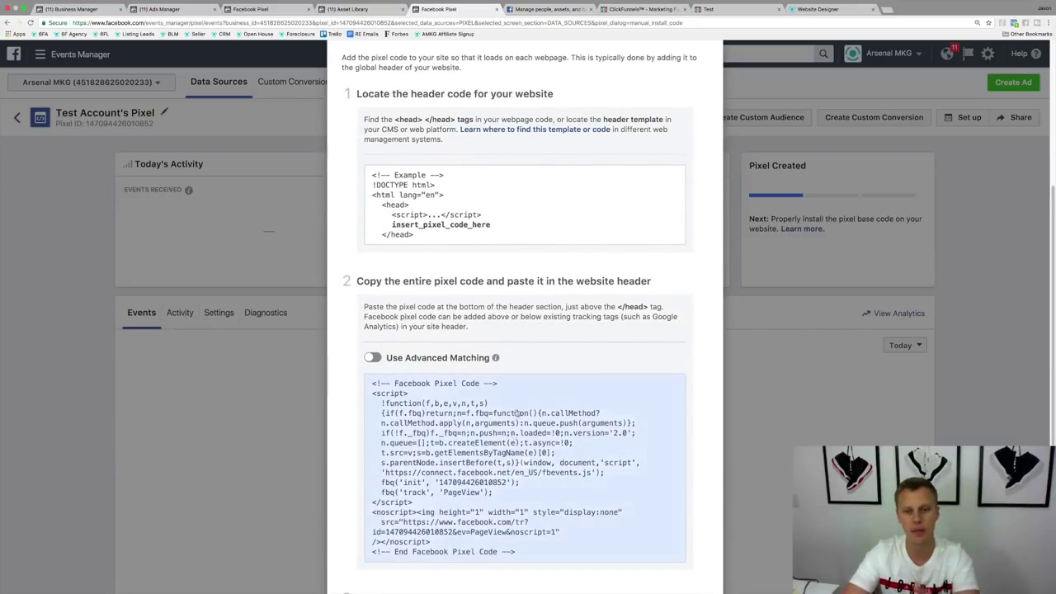
{"action": "left_click", "coordinate": [453, 460]}
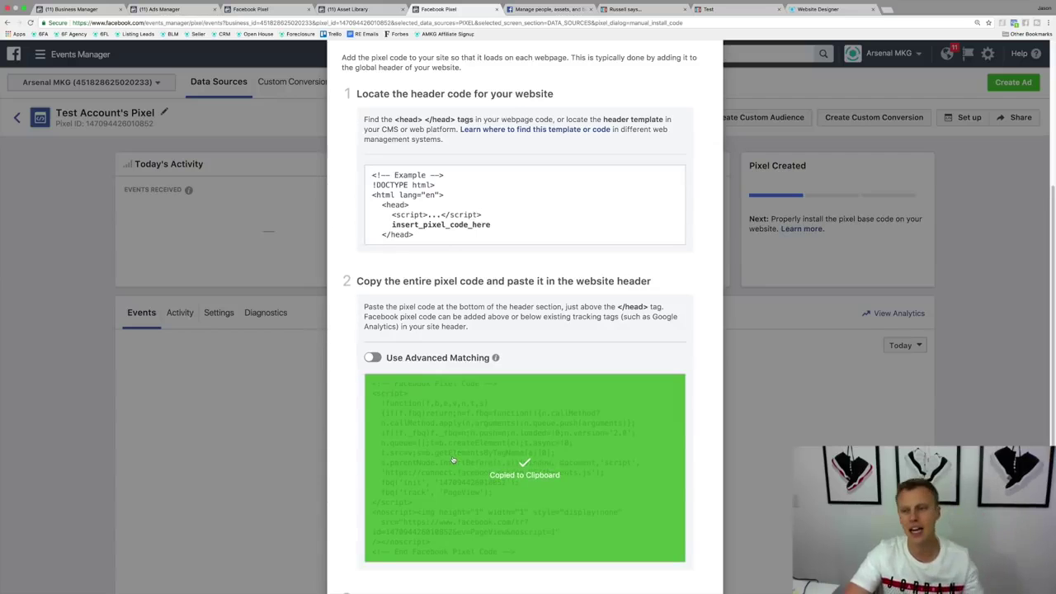